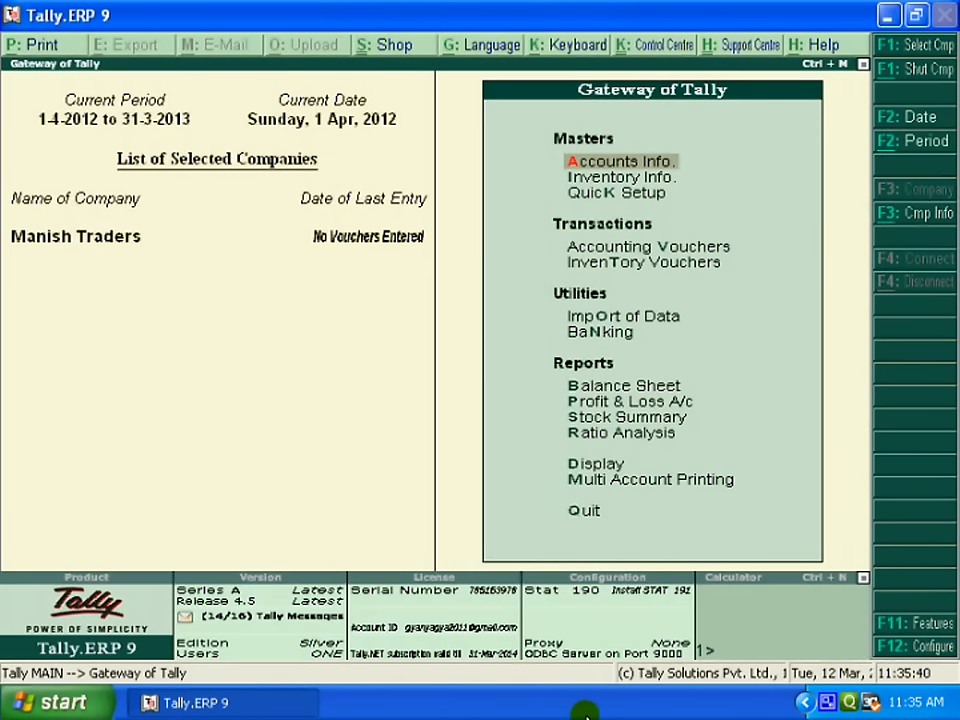
Step: Open the Company Features (F11) menu from the Gateway of Tally
{"action": "left_click", "coordinate": [914, 625]}
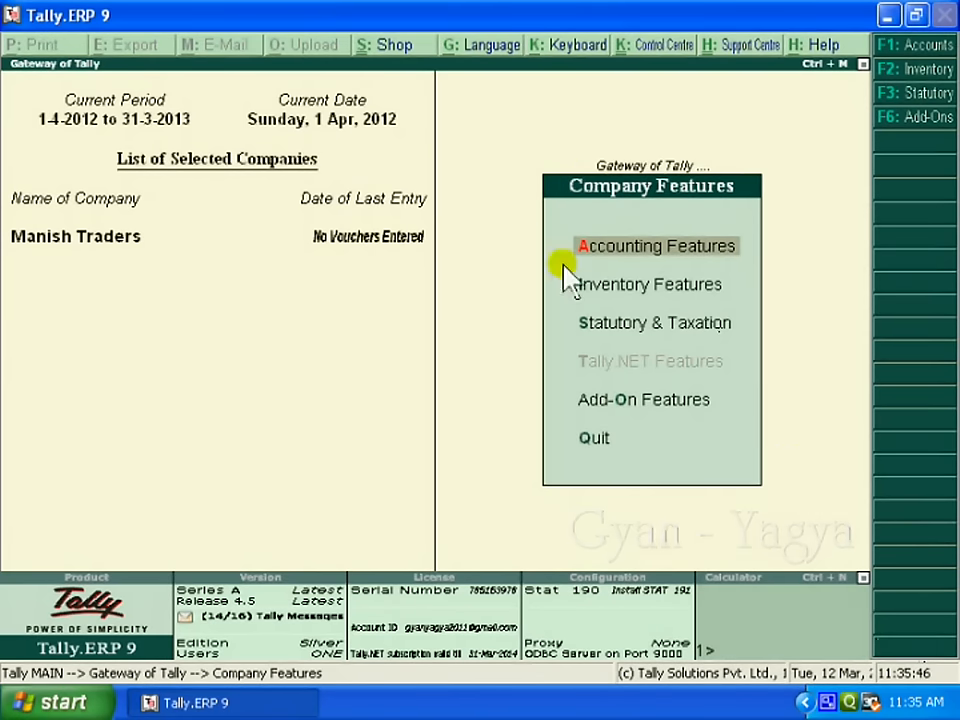
Step: Under Statutory & Taxation, set Enable VAT to Yes and Set/Alter VAT Details to Yes
{"action": "left_click", "coordinate": [683, 338]}
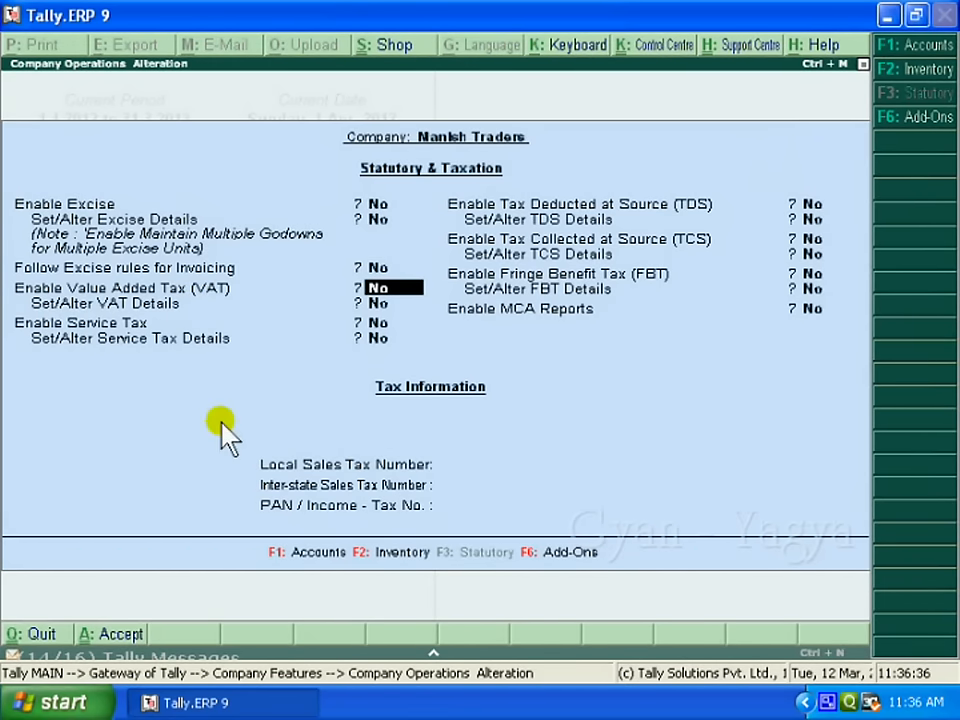
{"action": "type", "text": "y"}
{"action": "key", "text": "Return"}
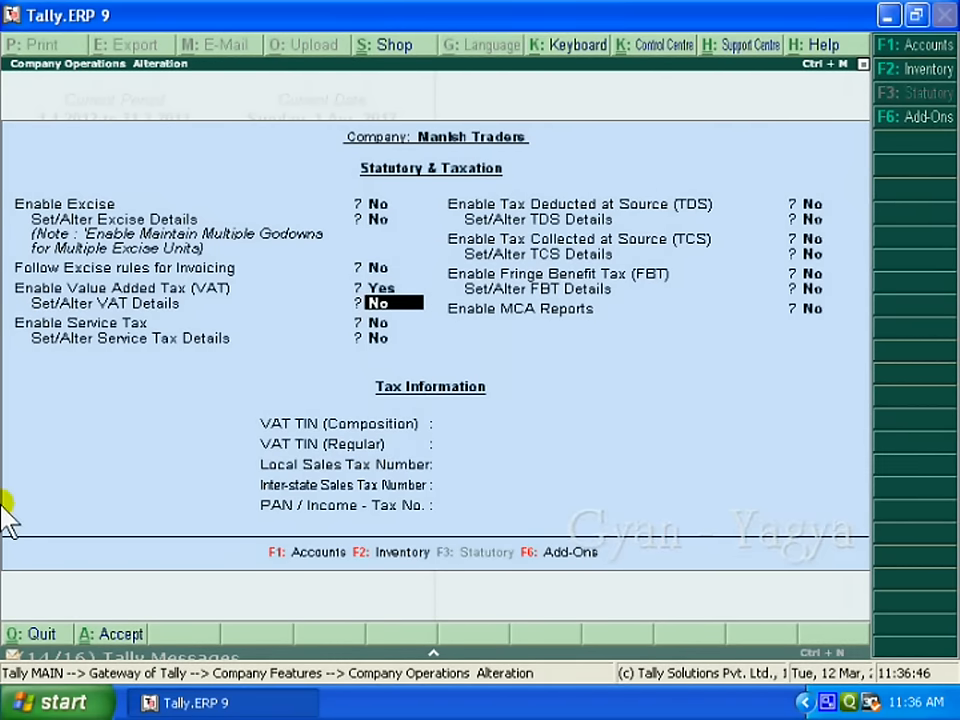
{"action": "type", "text": "y"}
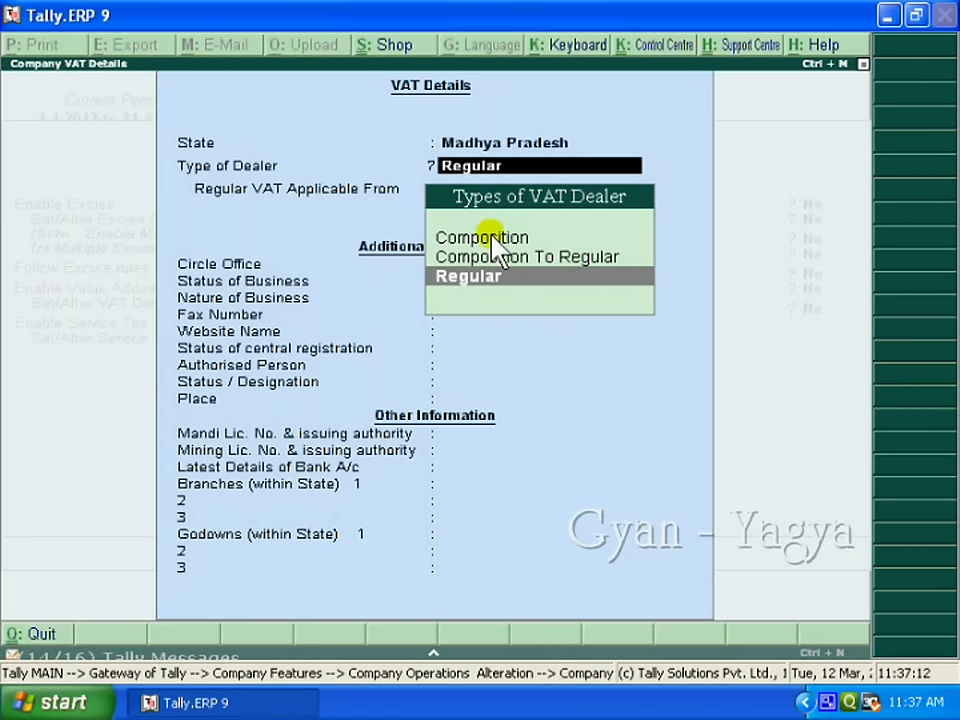
Step: Set Composition dealer from 1-4-2012, circle office 9, authorised person's name, Proprietor, place Indore
{"action": "key", "text": "Up"}
{"action": "key", "text": "Up"}
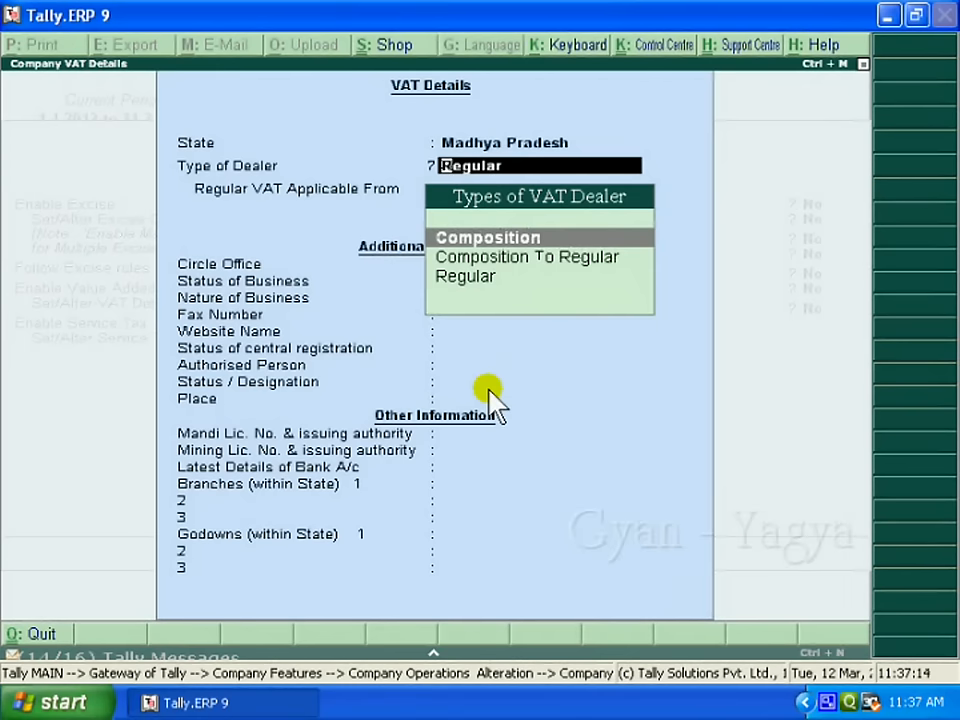
{"action": "key", "text": "Return"}
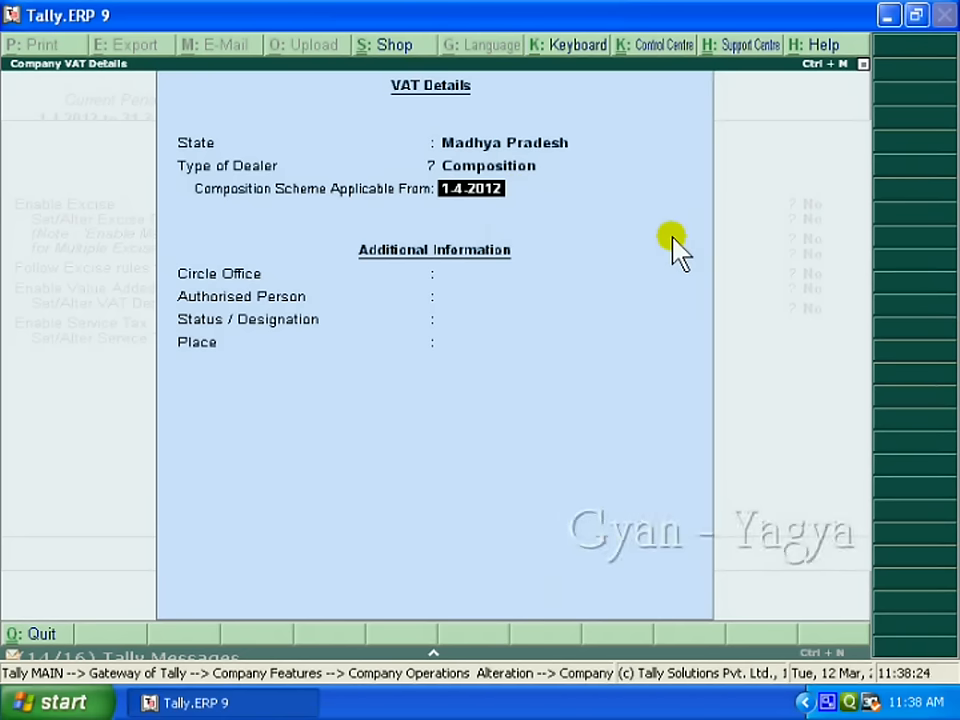
{"action": "key", "text": "Return"}
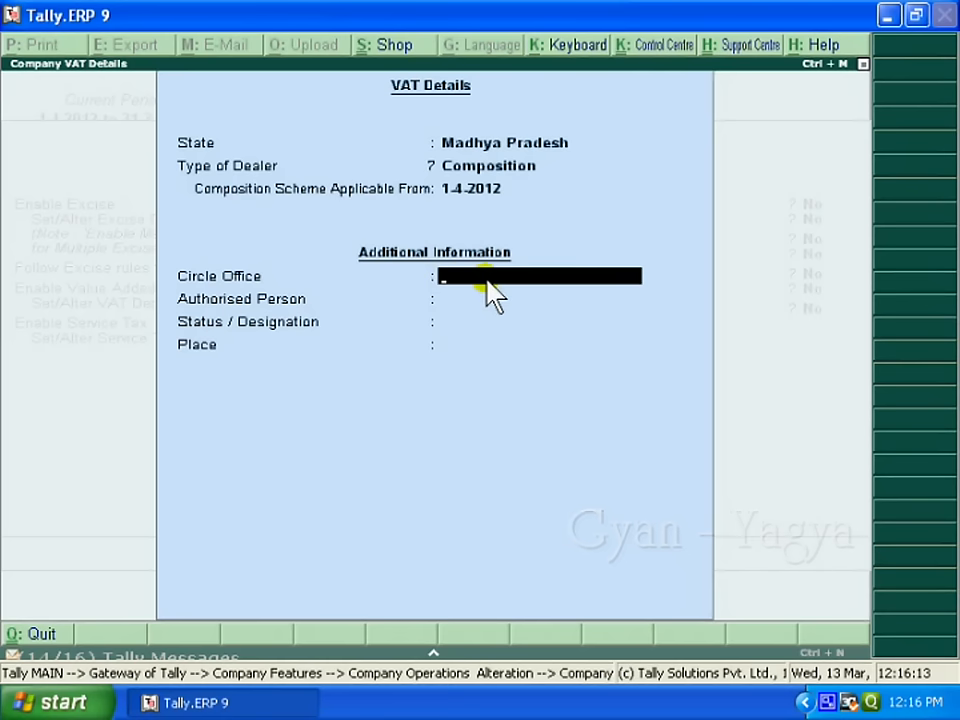
{"action": "type", "text": "9"}
{"action": "key", "text": "Return"}
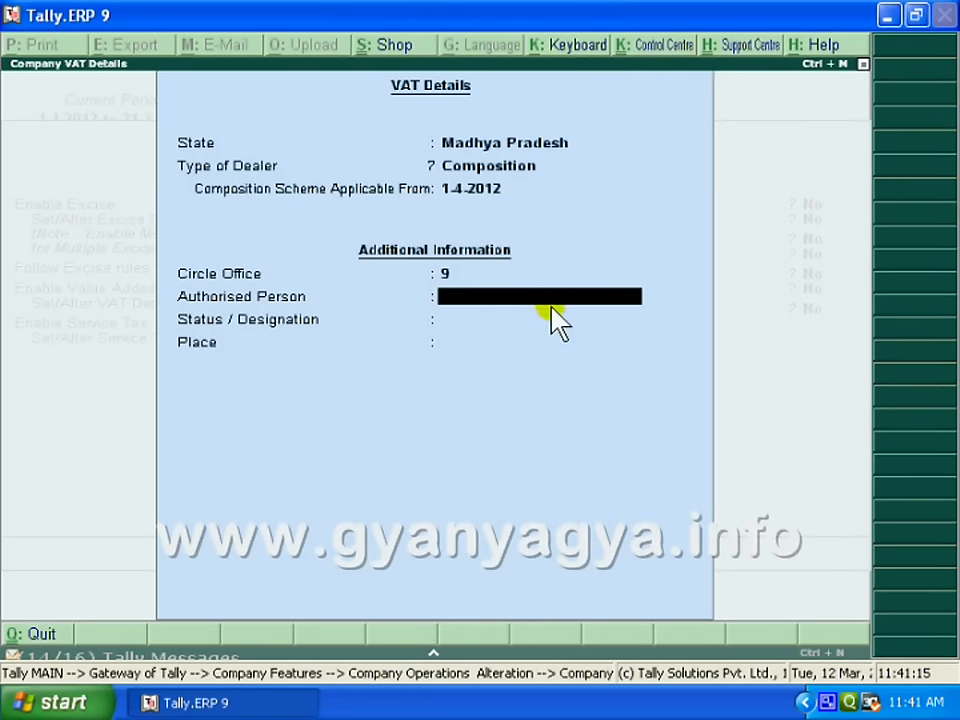
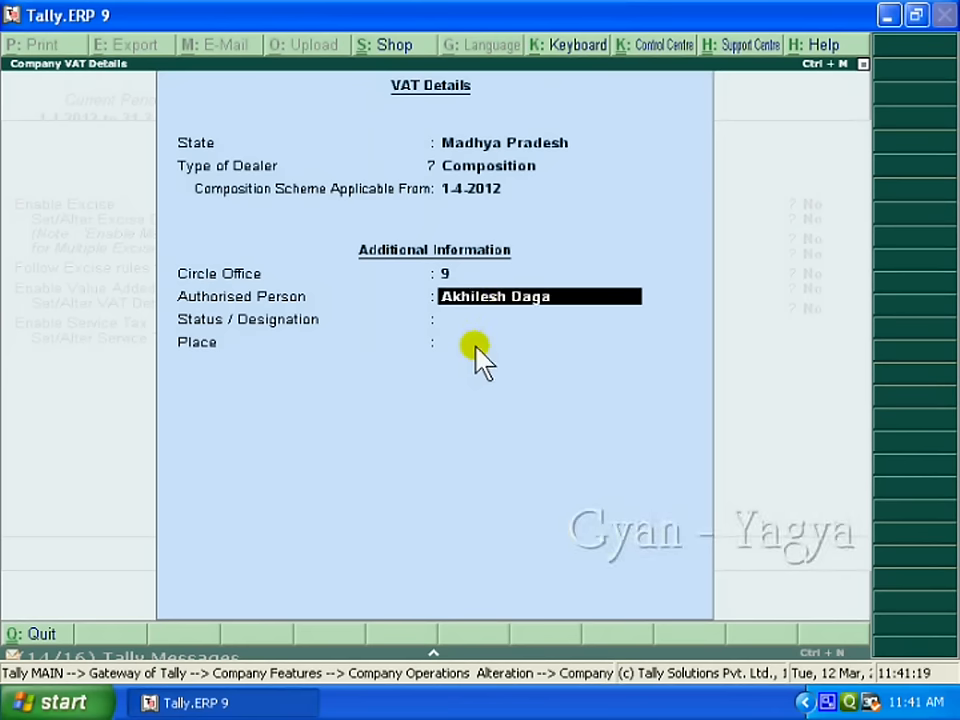
{"action": "key", "text": "Return"}
{"action": "type", "text": "Pro"}
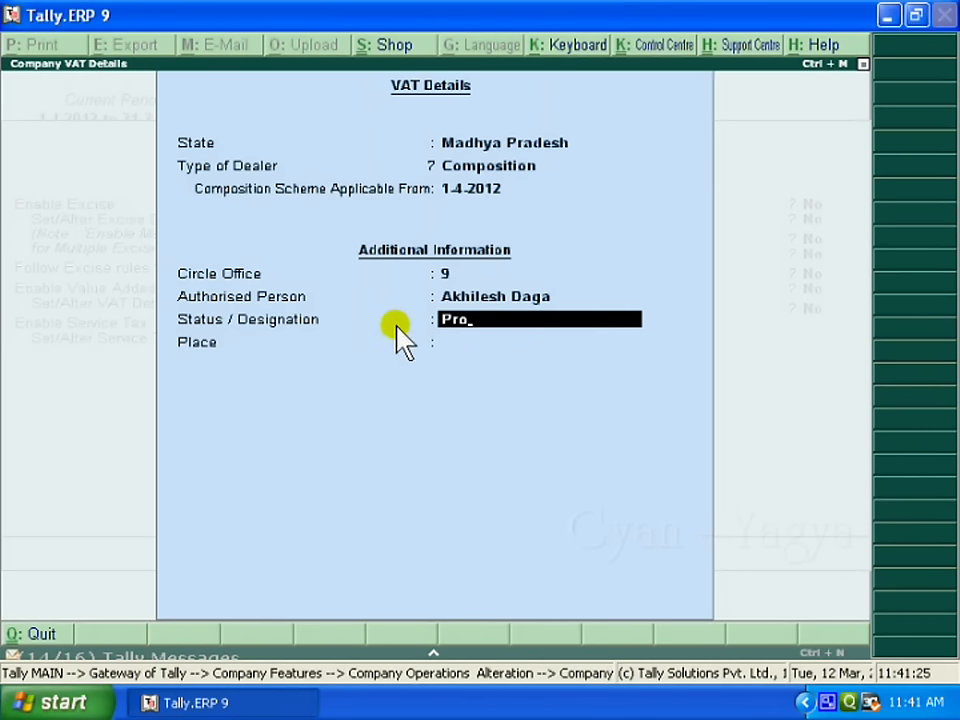
{"action": "type", "text": "prietor"}
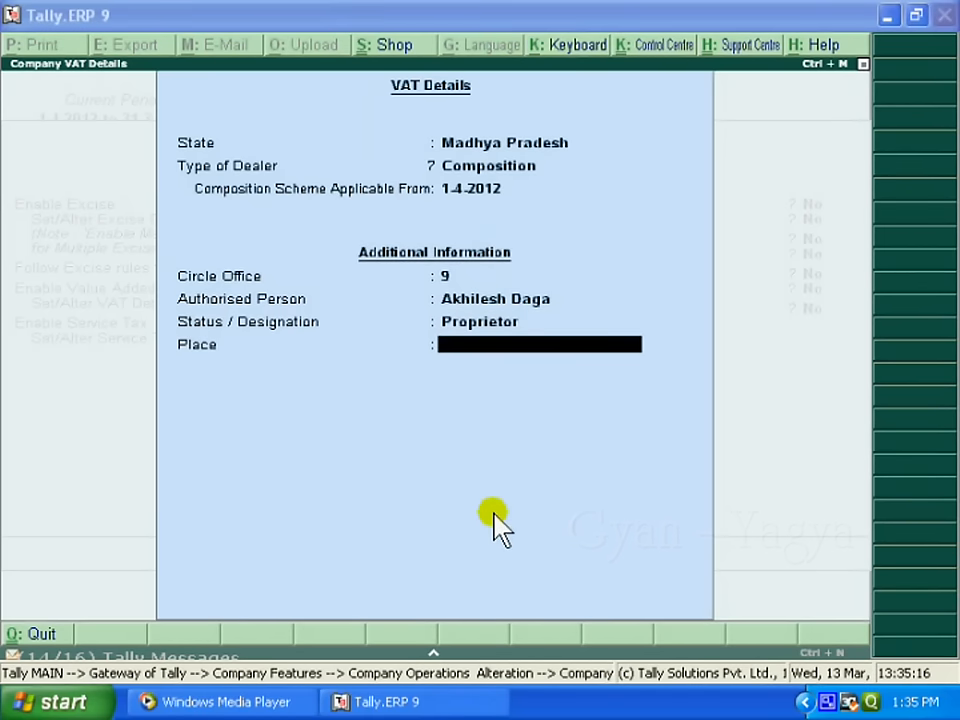
{"action": "type", "text": "Indore"}
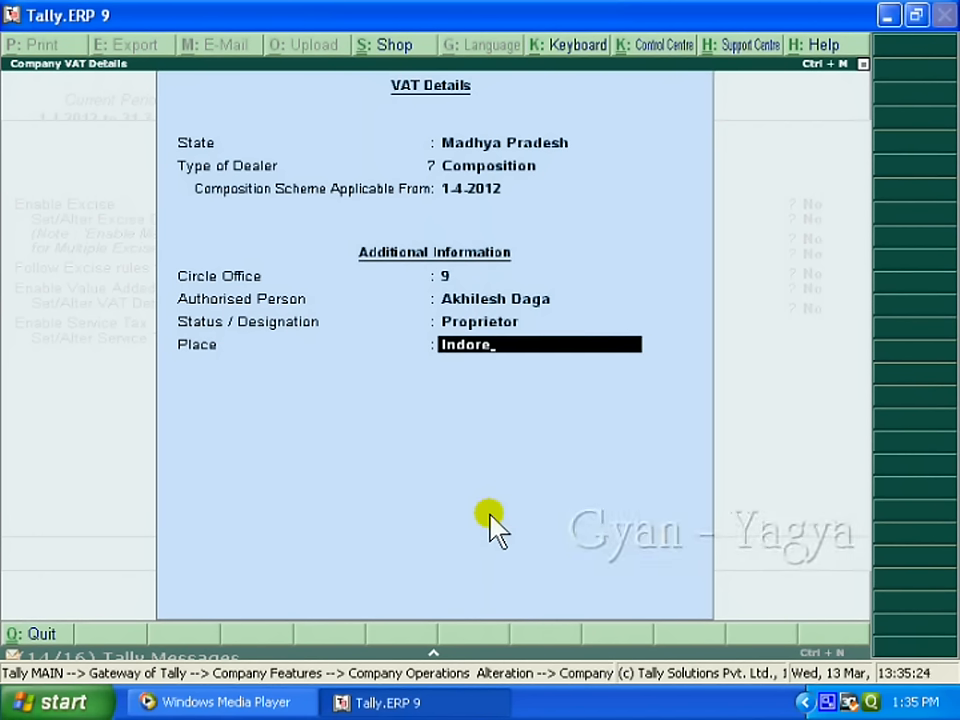
{"action": "key", "text": "Return"}
{"action": "key", "text": "Return"}
{"action": "key", "text": "Return"}
{"action": "key", "text": "Return"}
{"action": "key", "text": "Return"}
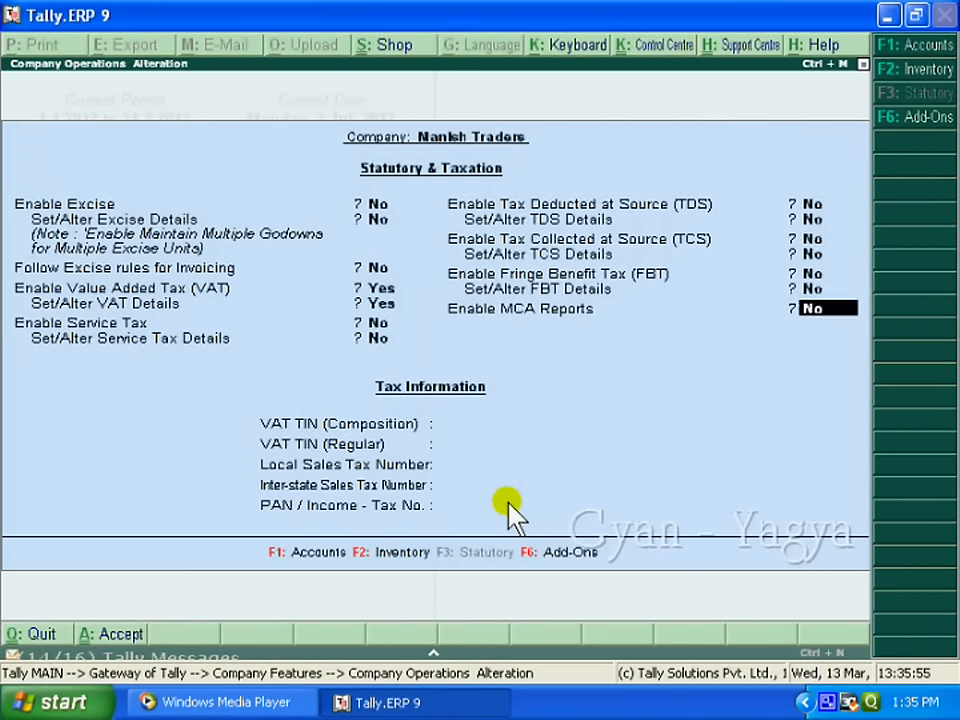
Step: Record the company's PAN / Income-Tax number and accept the statutory settings
{"action": "key", "text": "Return"}
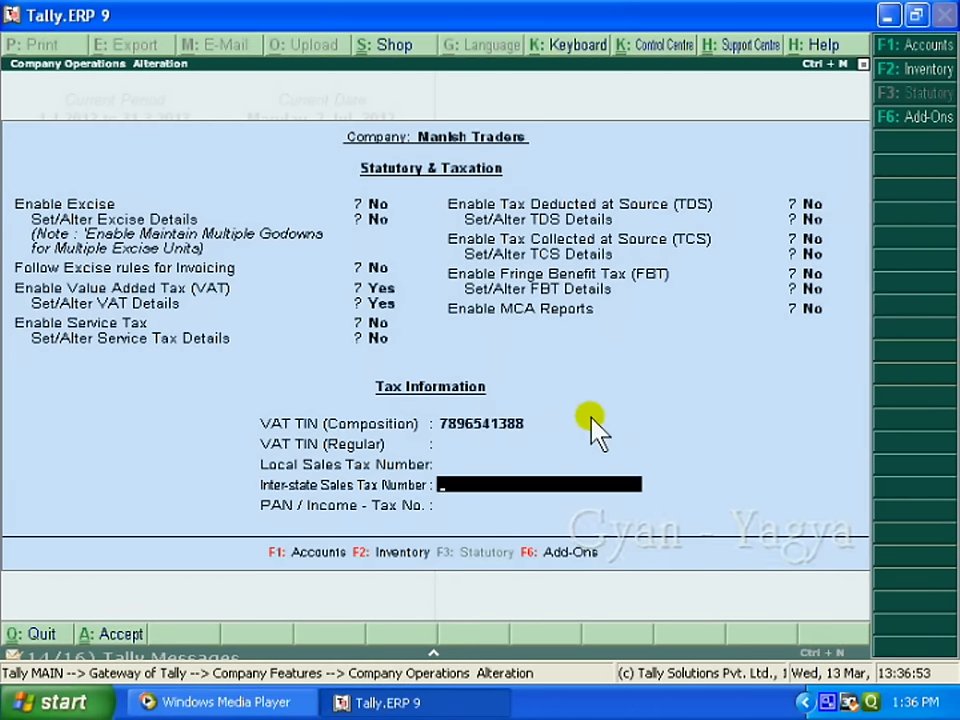
{"action": "key", "text": "Return"}
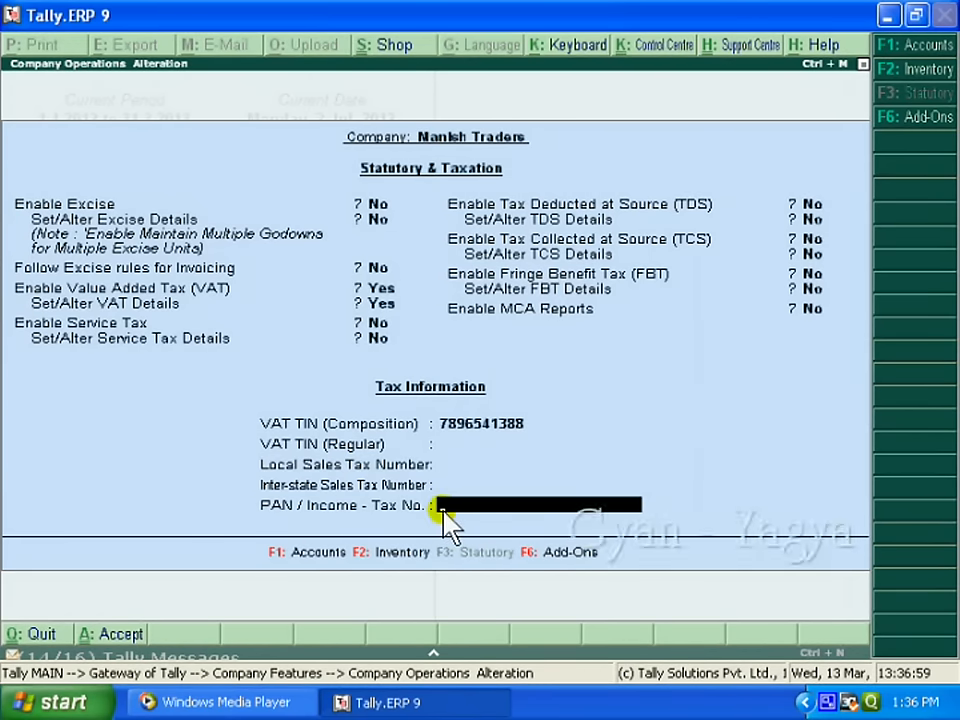
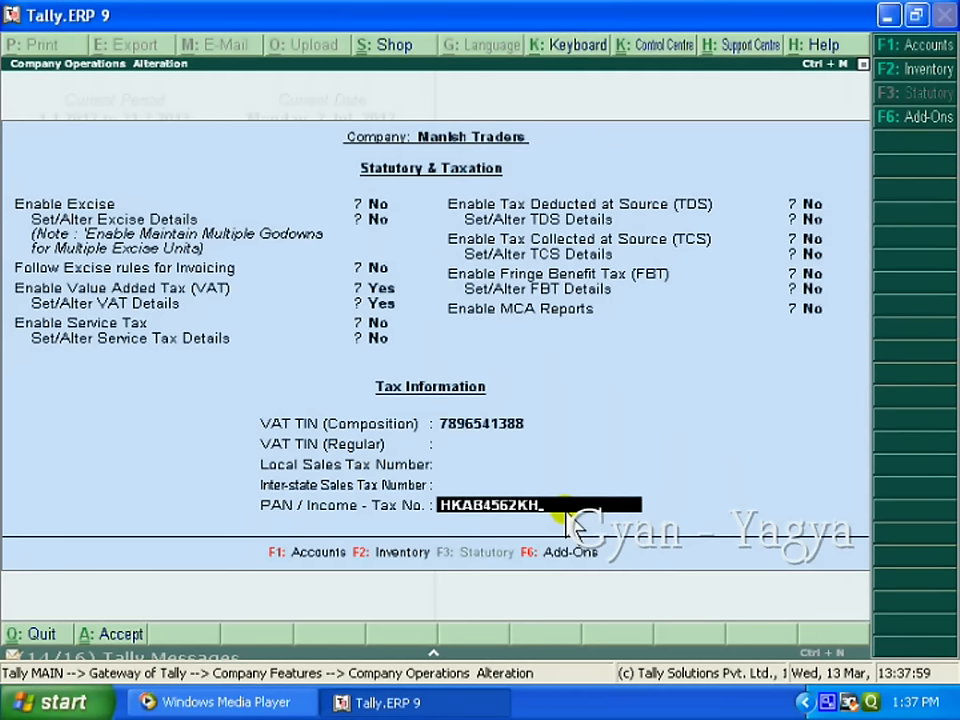
{"action": "key", "text": "Return"}
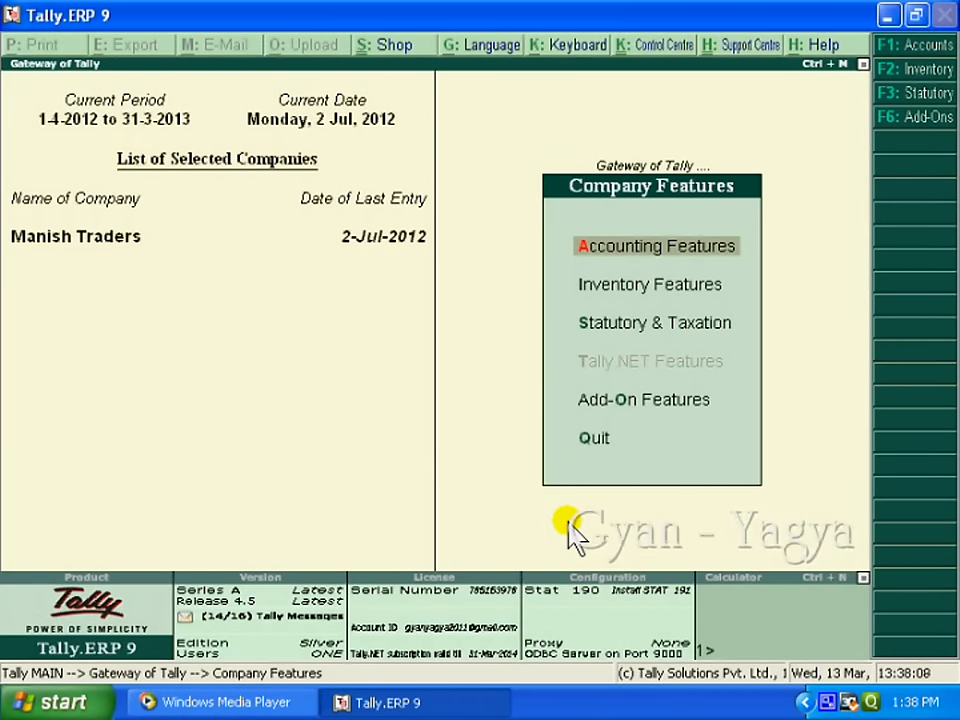
{"action": "key", "text": "Escape"}
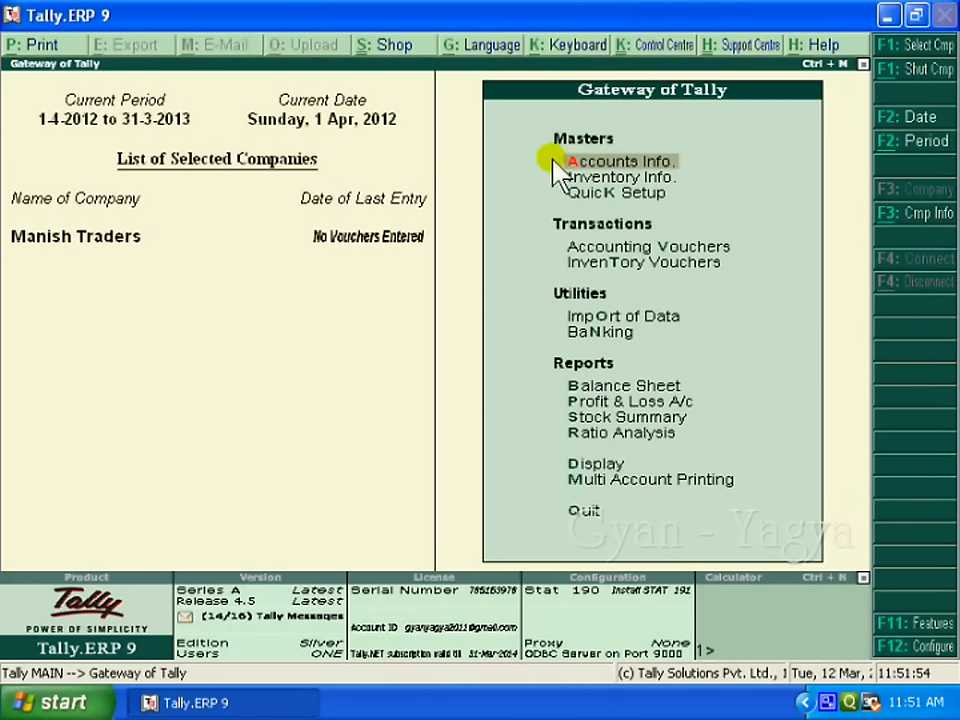
Step: Open a single Ledger Creation form from the accounts masters
{"action": "left_click", "coordinate": [670, 166]}
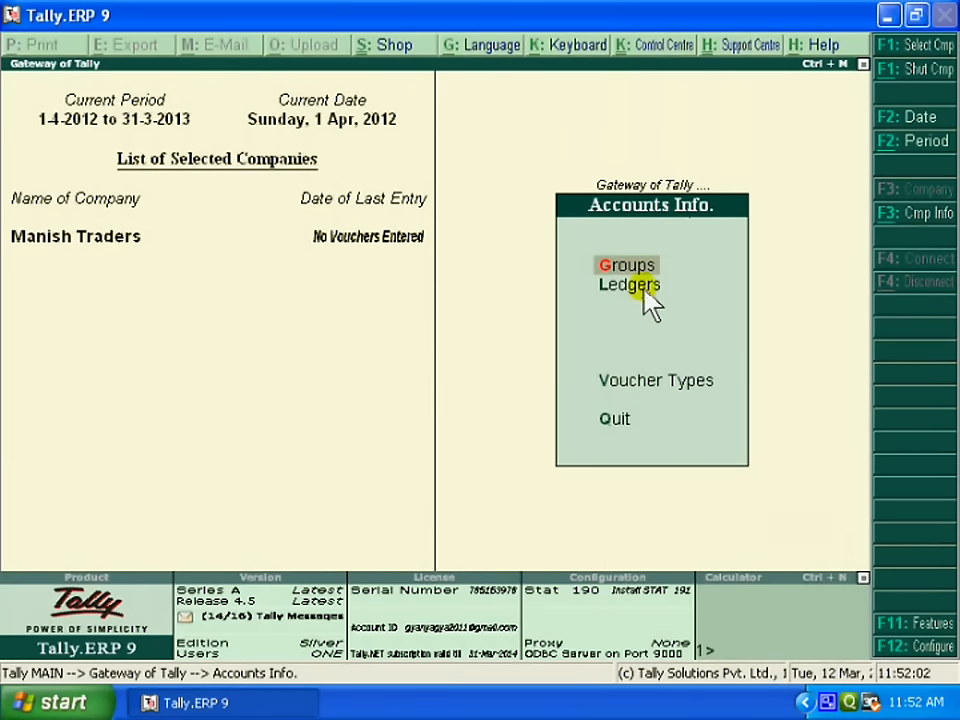
{"action": "key", "text": "l"}
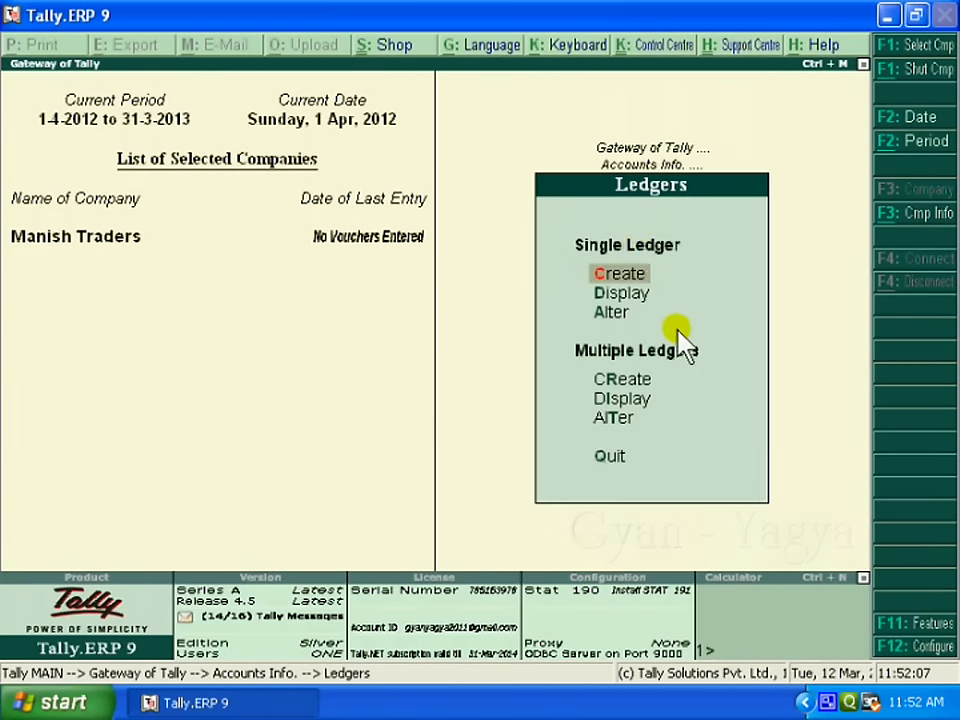
{"action": "left_click", "coordinate": [624, 280]}
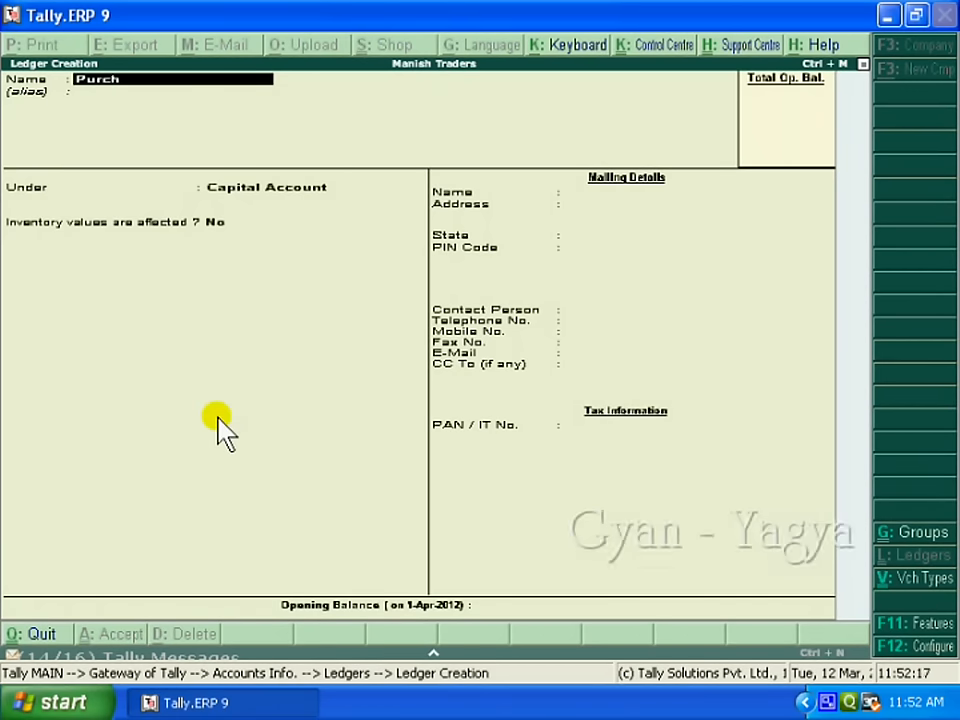
Step: Create and save the Purchase A/c ledger under Purchase Accounts, assessable value calculation off
{"action": "type", "text": "Purchase A/c"}
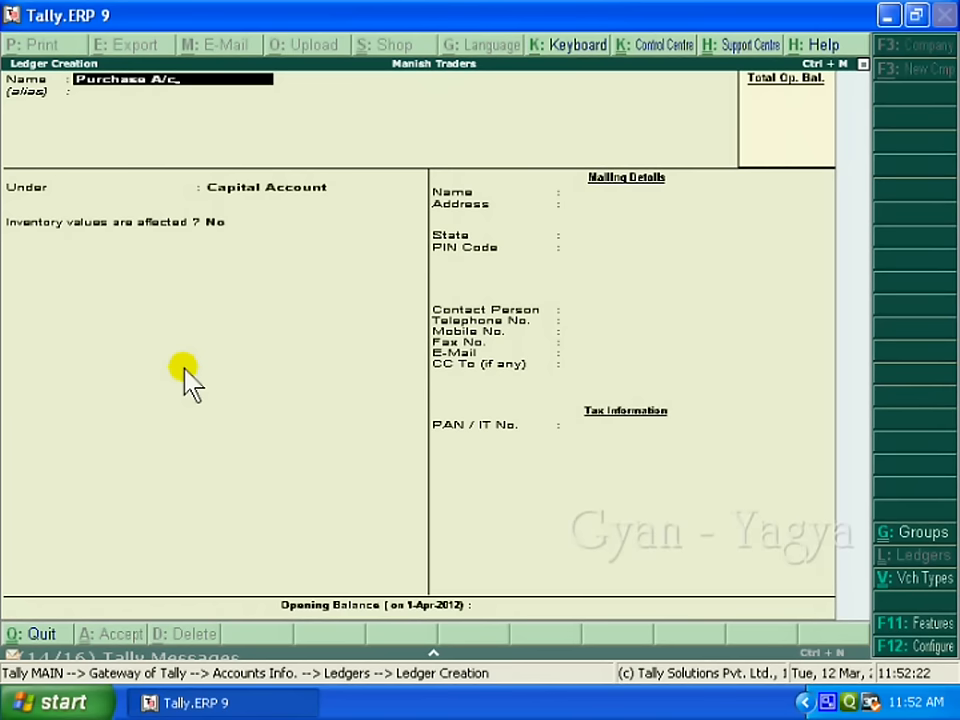
{"action": "key", "text": "Return"}
{"action": "key", "text": "Return"}
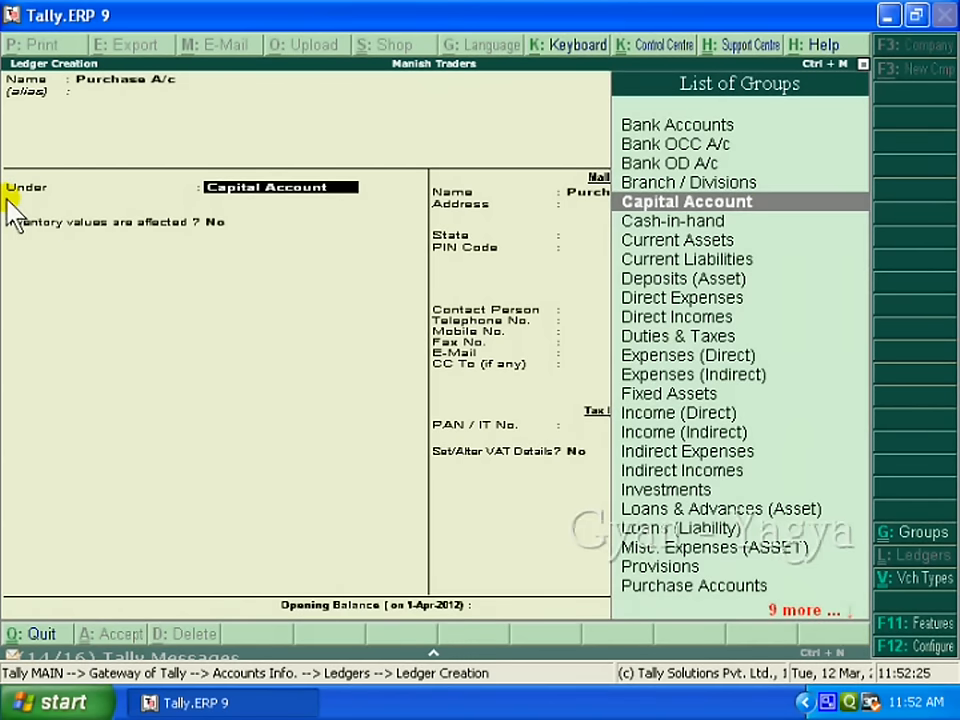
{"action": "type", "text": "Pur"}
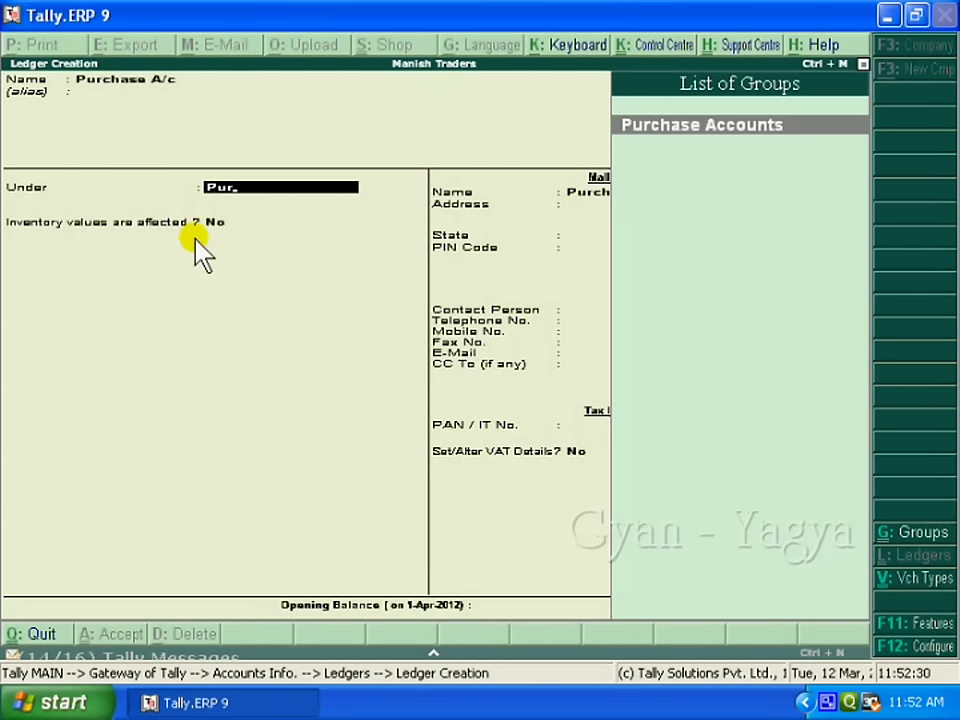
{"action": "key", "text": "Return"}
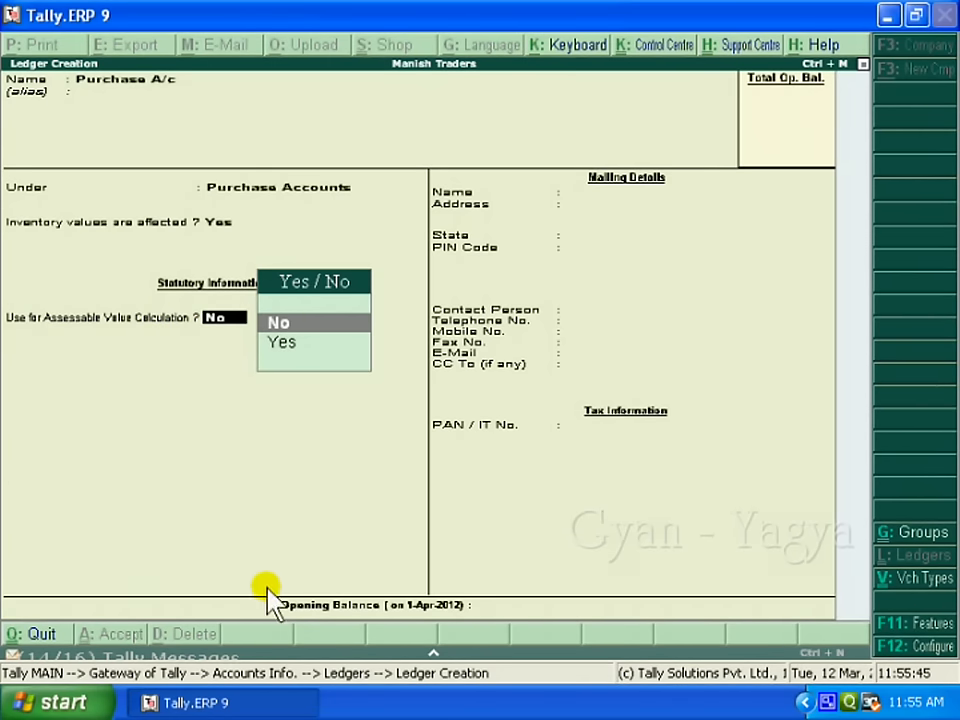
{"action": "key", "text": "Return"}
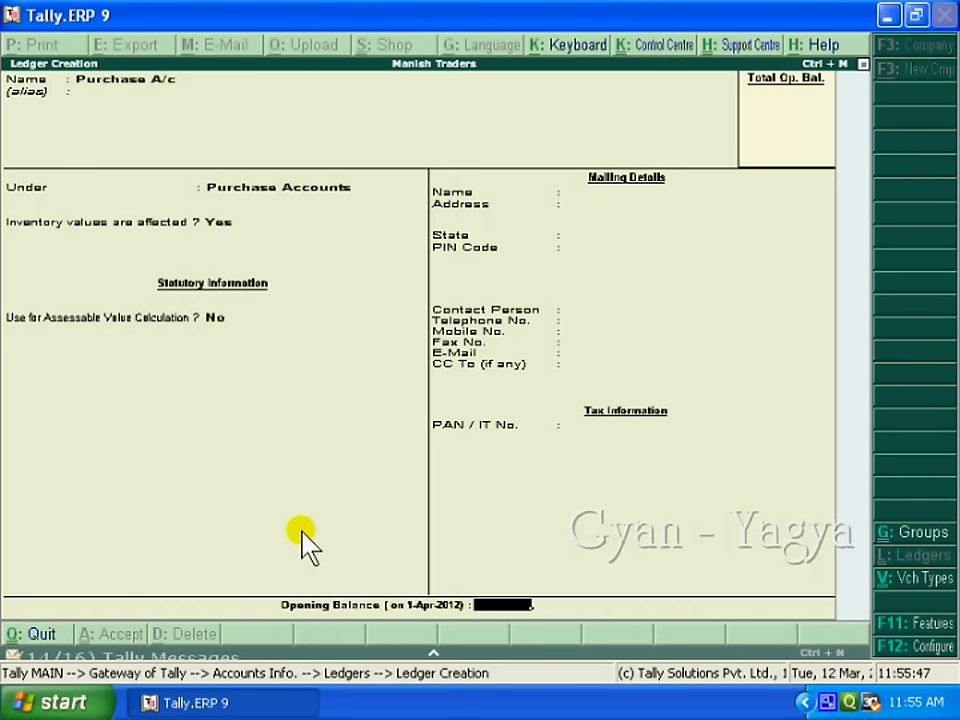
{"action": "key", "text": "Return"}
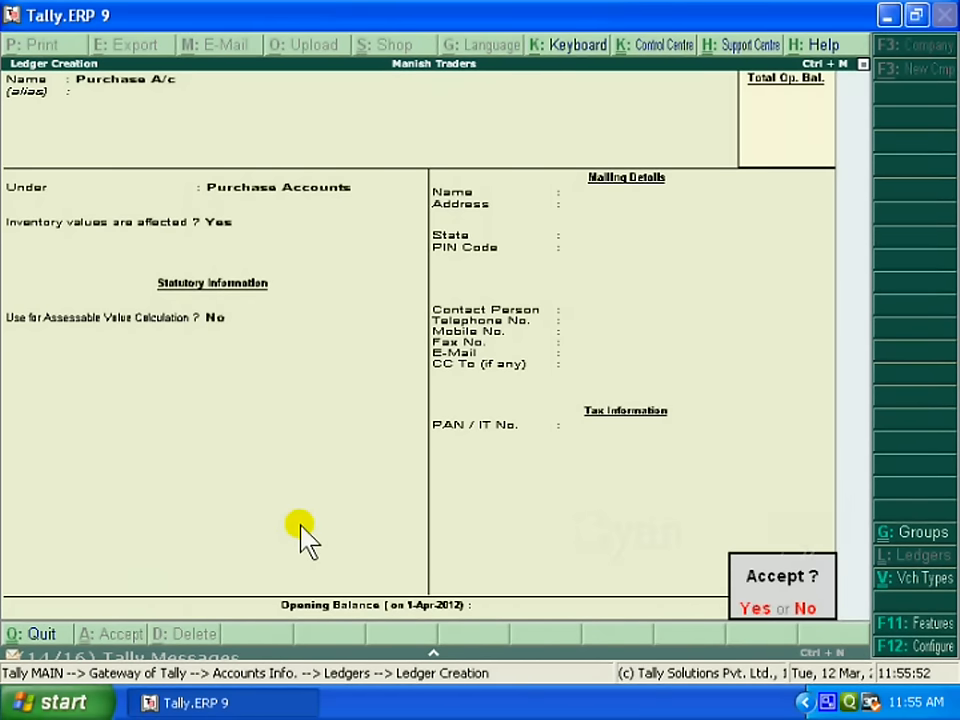
{"action": "key", "text": "Return"}
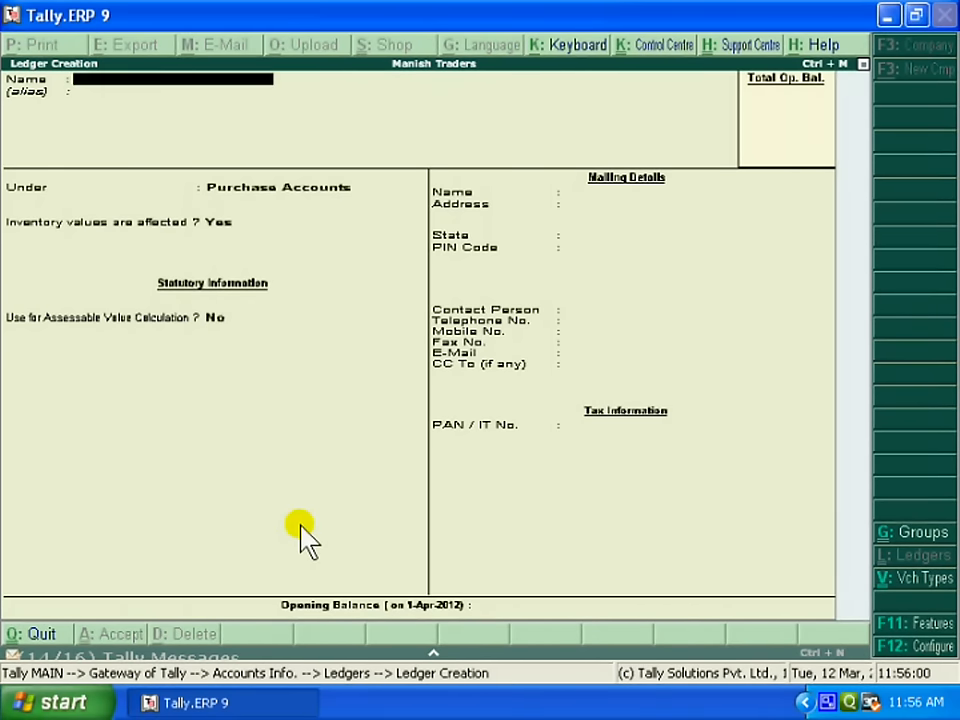
Step: Name the new ledger Sales A/c under Sales Accounts, with inventory values affected
{"action": "type", "text": "Sales a/c"}
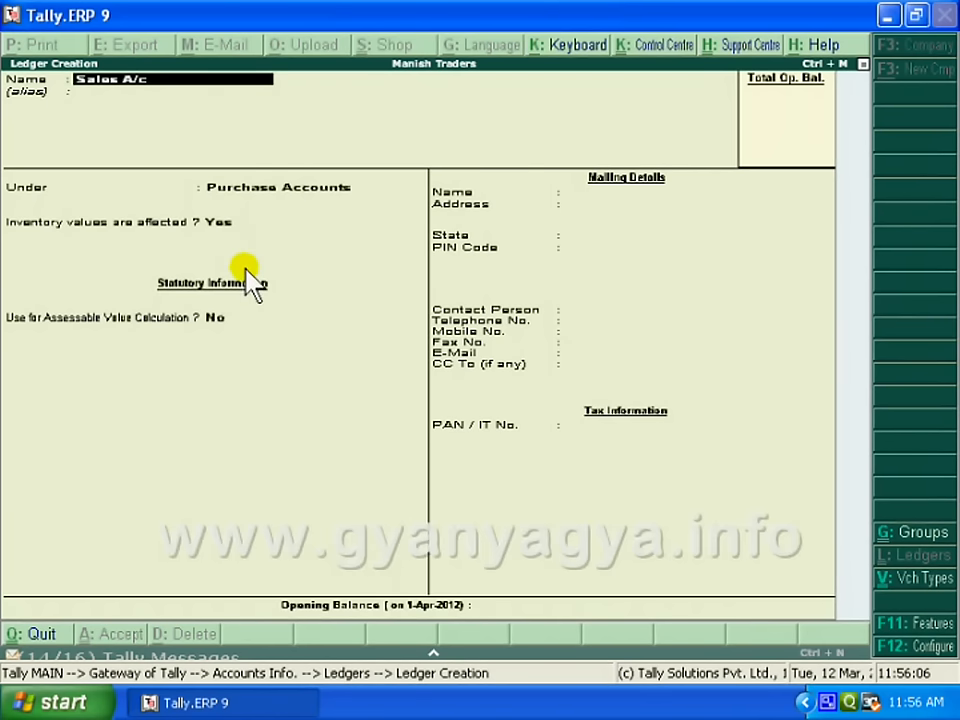
{"action": "key", "text": "Return"}
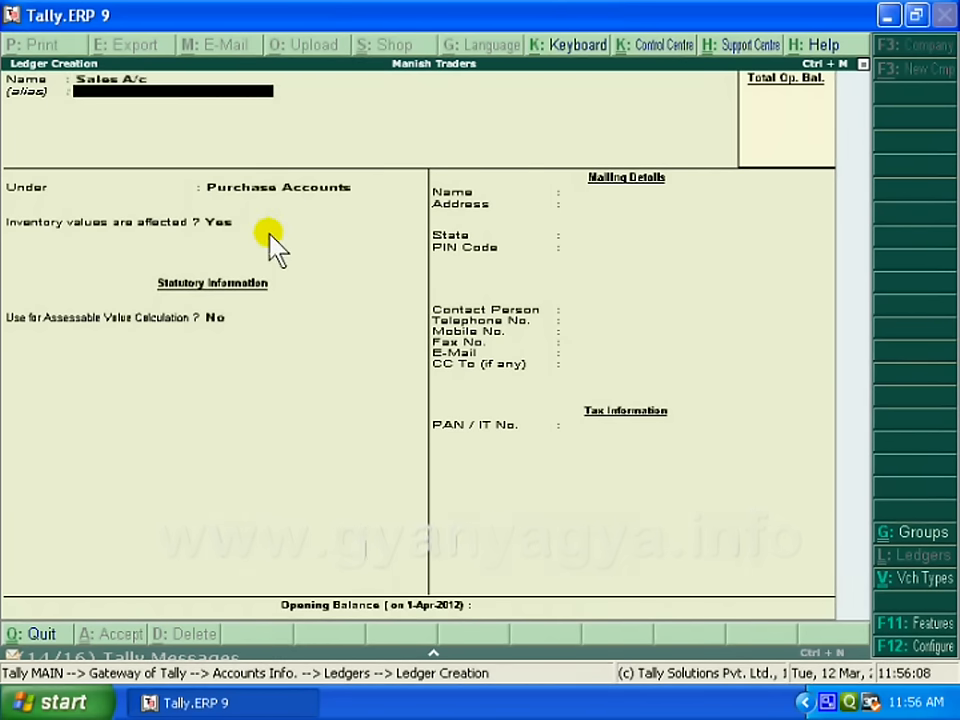
{"action": "key", "text": "Return"}
{"action": "type", "text": "Sa"}
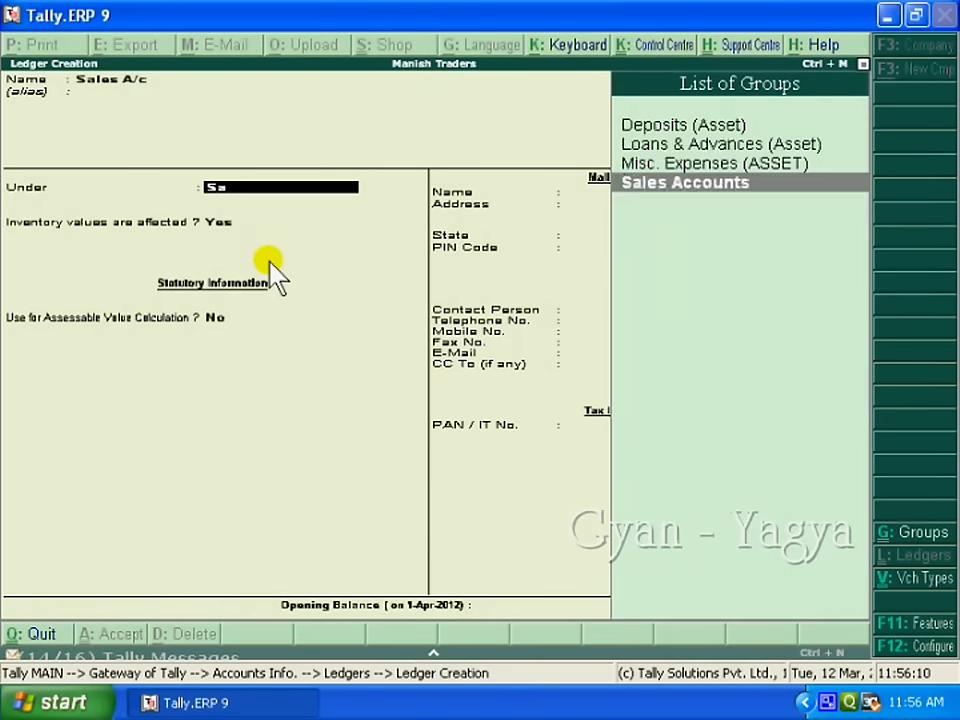
{"action": "type", "text": "les"}
{"action": "key", "text": "Return"}
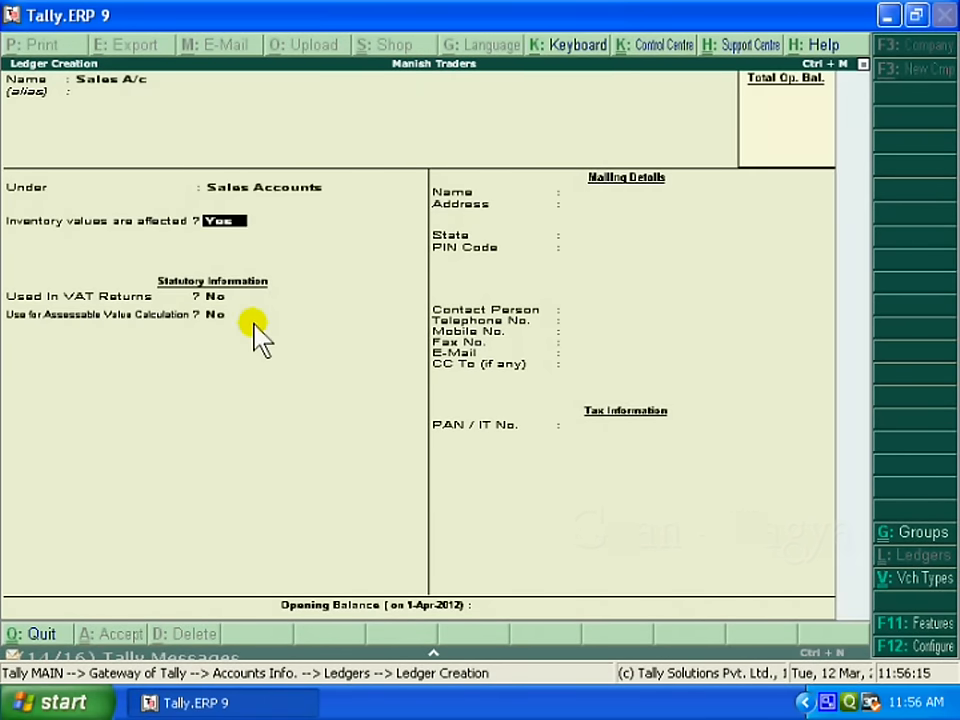
{"action": "key", "text": "Return"}
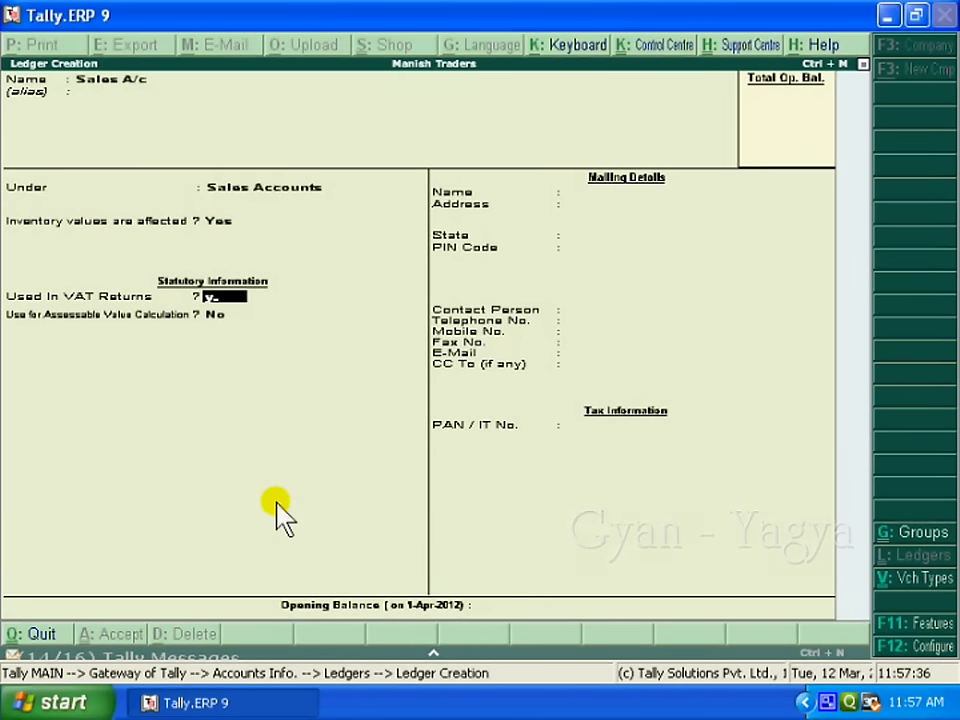
Step: Make Sales A/c used in VAT returns, apportioned for VAT based on value, and save it
{"action": "key", "text": "Return"}
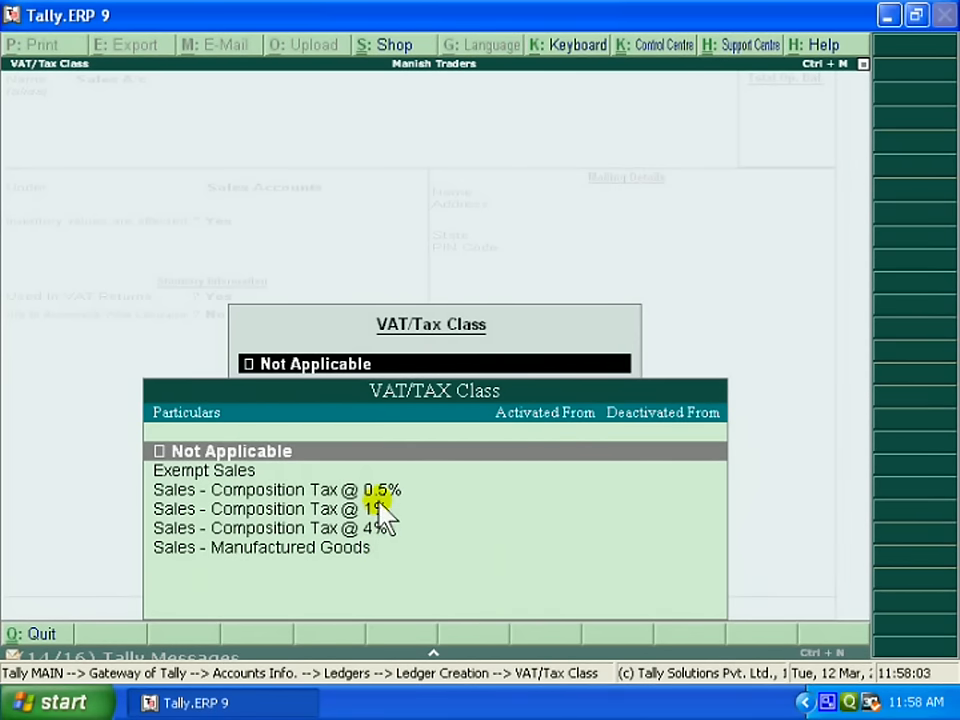
{"action": "key", "text": "Down"}
{"action": "key", "text": "Down"}
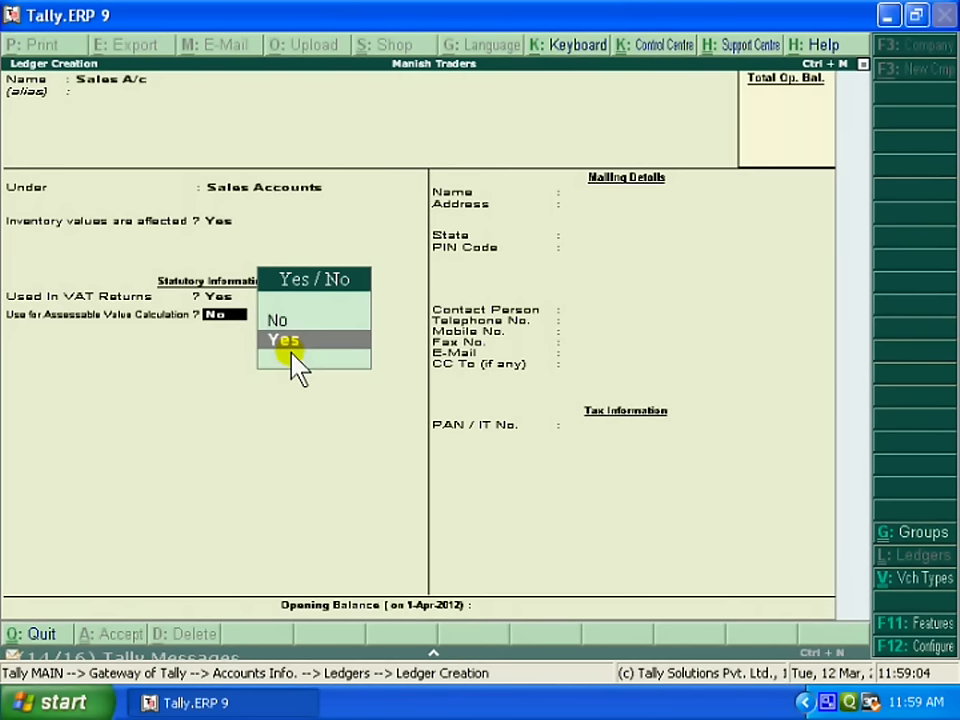
{"action": "left_click", "coordinate": [292, 352]}
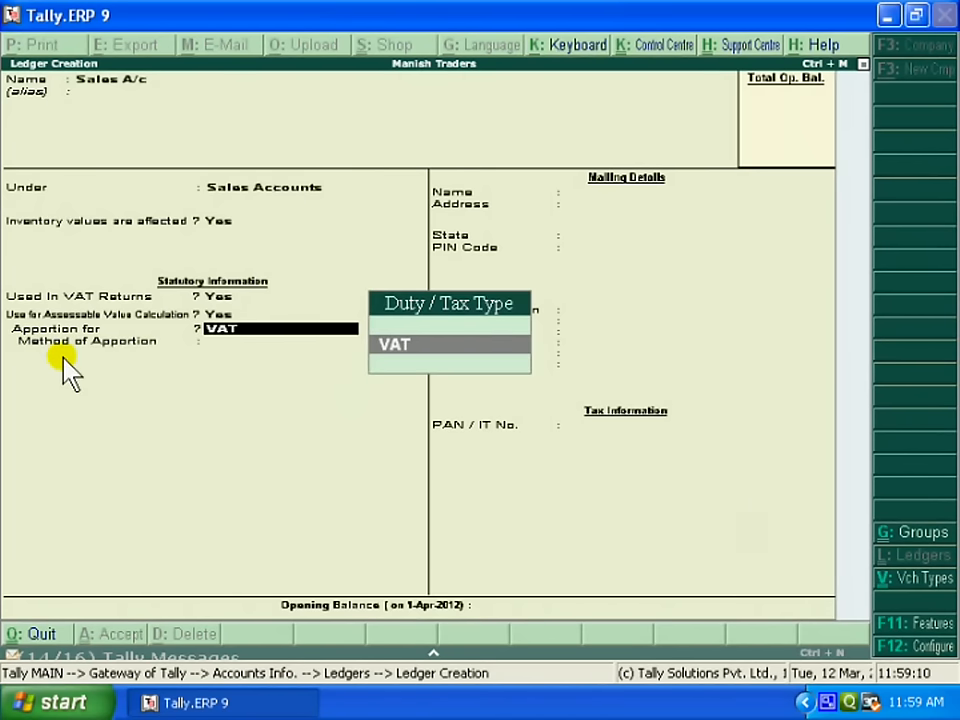
{"action": "key", "text": "Return"}
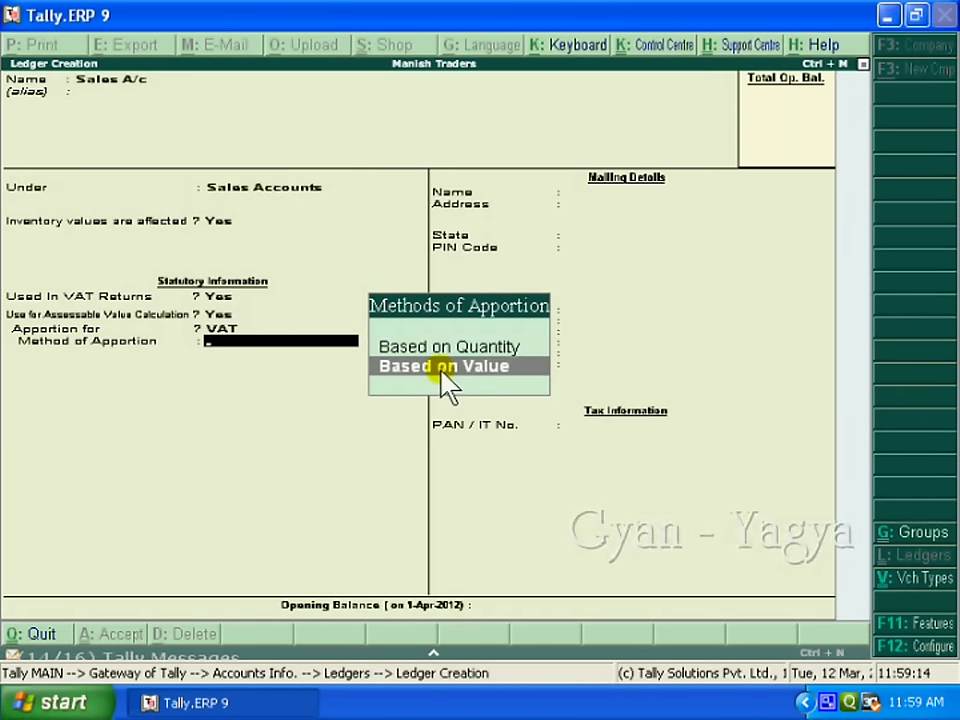
{"action": "key", "text": "Return"}
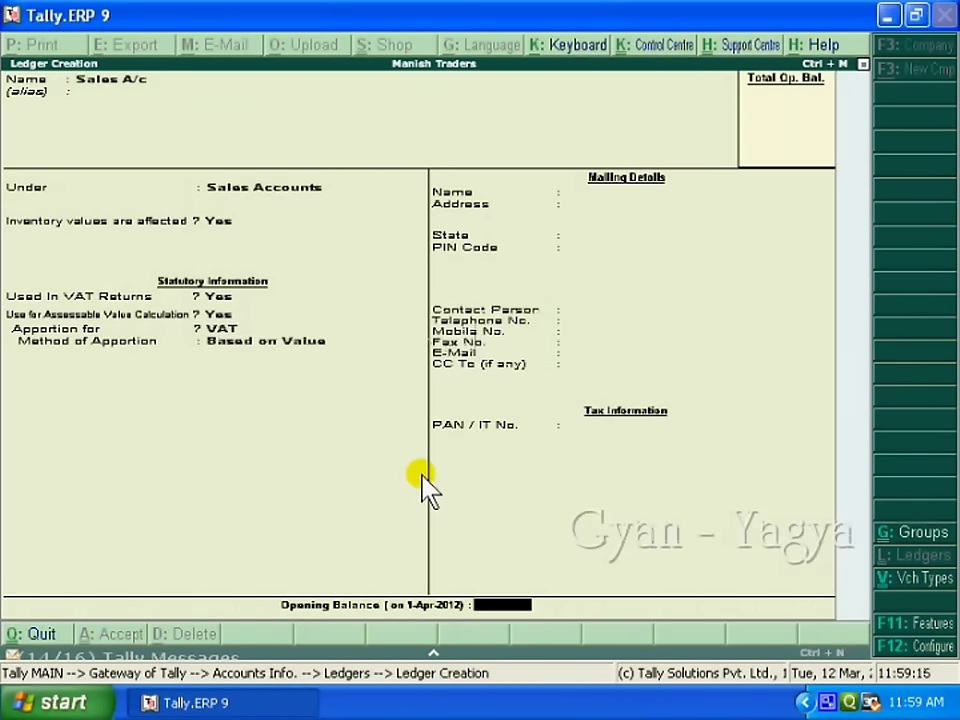
{"action": "key", "text": "Return"}
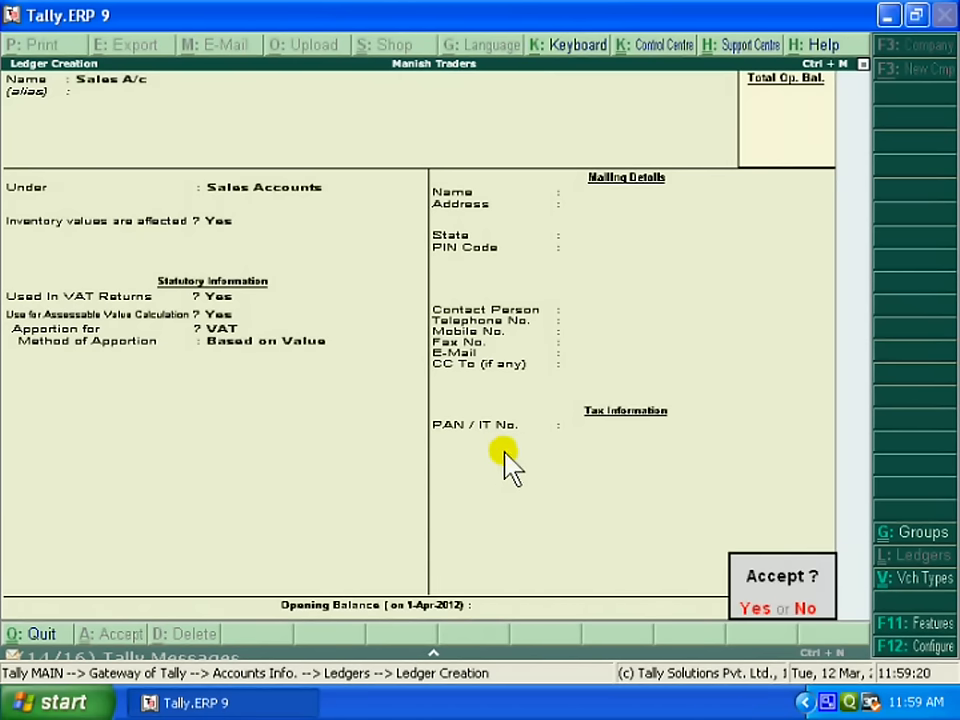
{"action": "key", "text": "Return"}
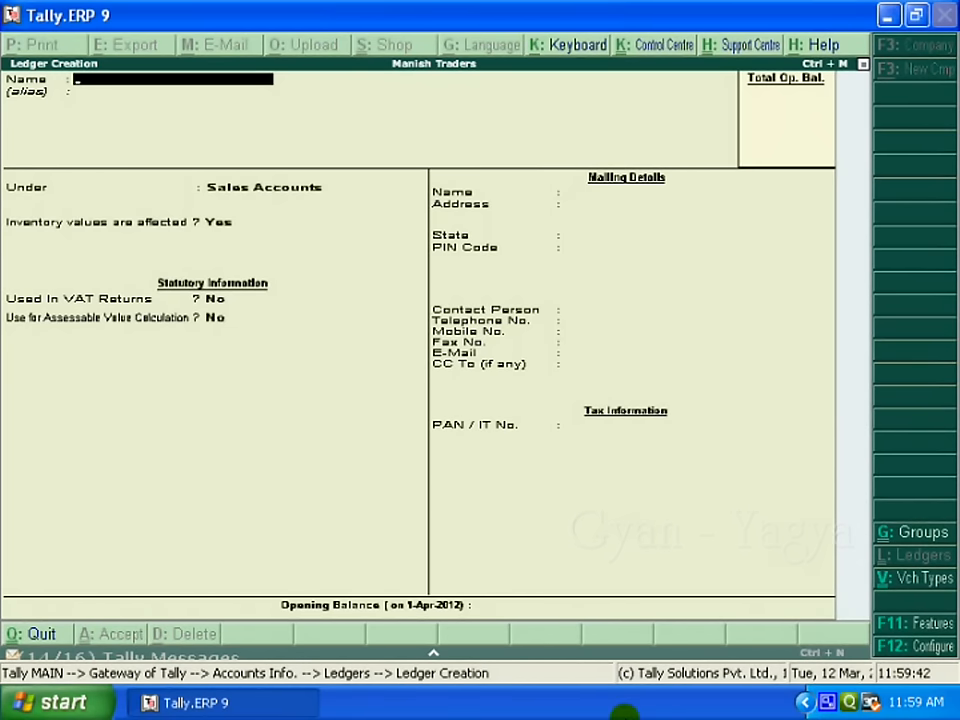
{"action": "key", "text": "Escape"}
Step: Quit Ledger Creation back to the Gateway of Tally and glance at the cash memo in Word
{"action": "key", "text": "n"}
{"action": "key", "text": "Escape"}
{"action": "key", "text": "Escape"}
{"action": "key", "text": "Escape"}
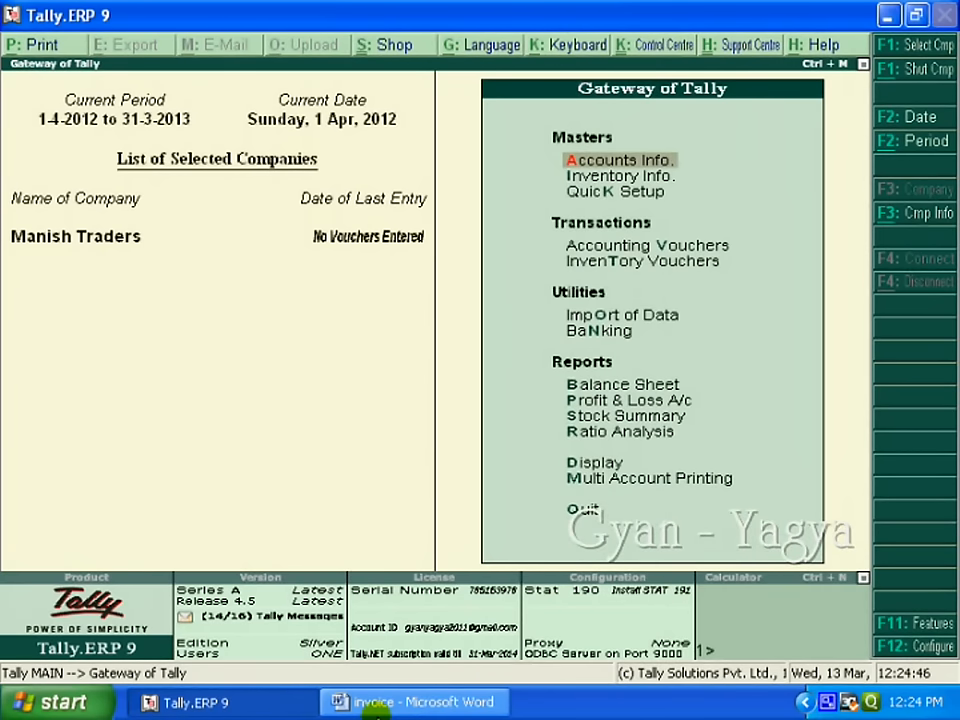
{"action": "left_click", "coordinate": [375, 703]}
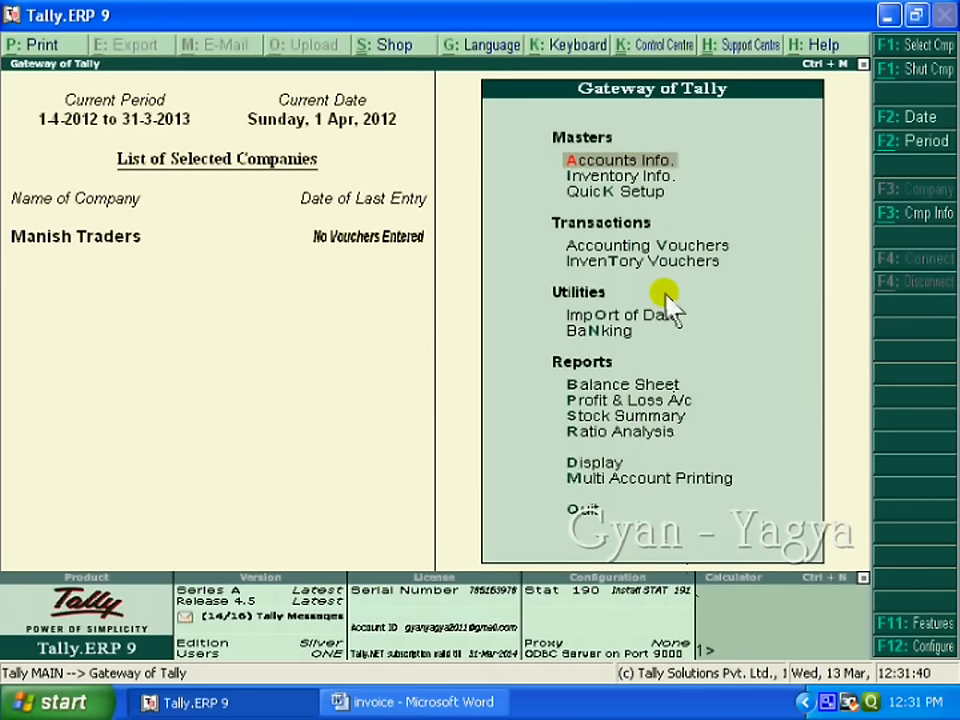
{"action": "key", "text": "Down"}
{"action": "key", "text": "Down"}
{"action": "key", "text": "Down"}
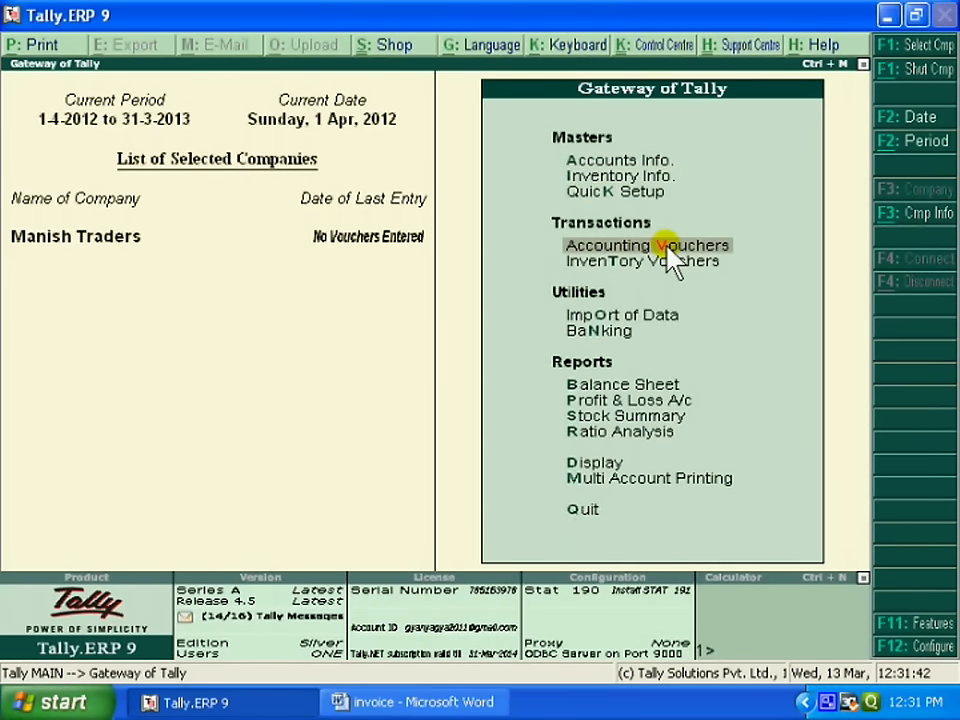
Step: Open a Purchase voucher dated 5-4-2012 and enter supplier invoice number 01
{"action": "left_click", "coordinate": [664, 246]}
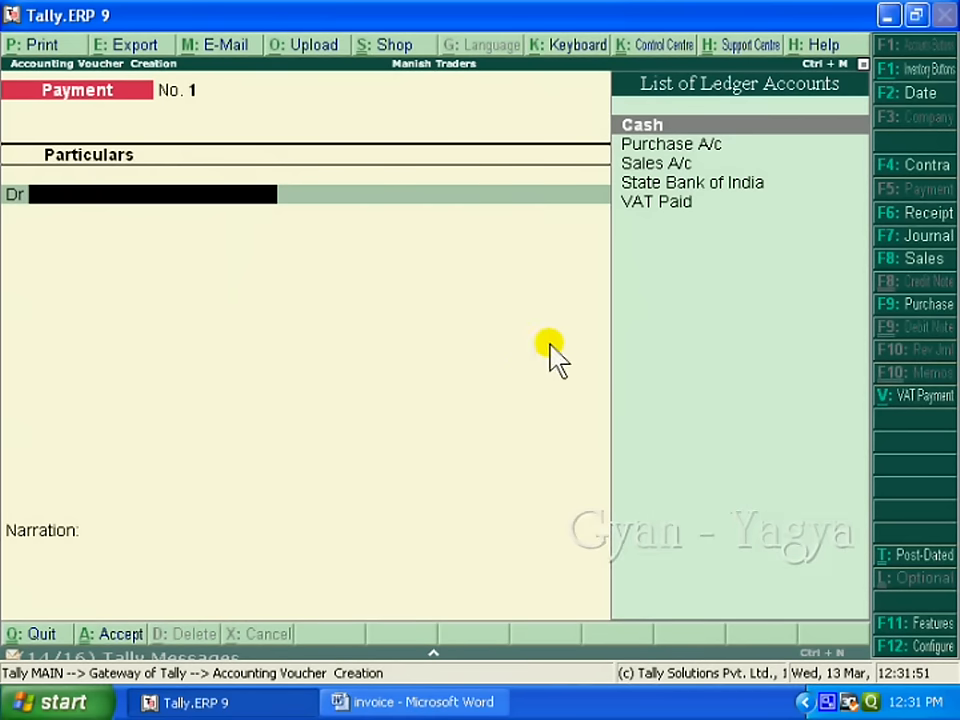
{"action": "left_click", "coordinate": [916, 306]}
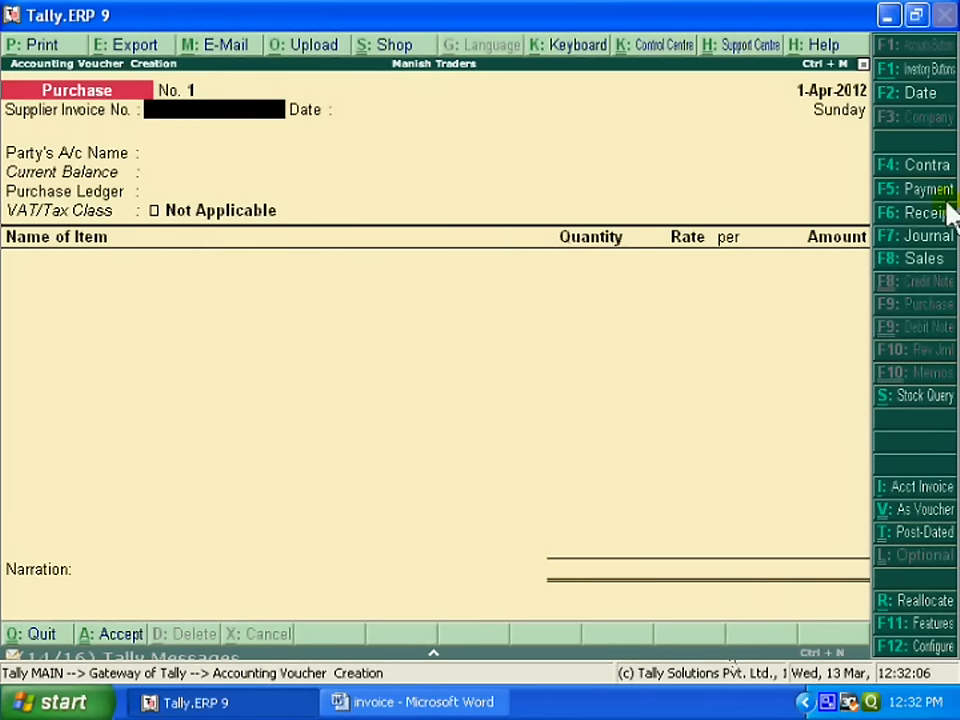
{"action": "key", "text": "F2"}
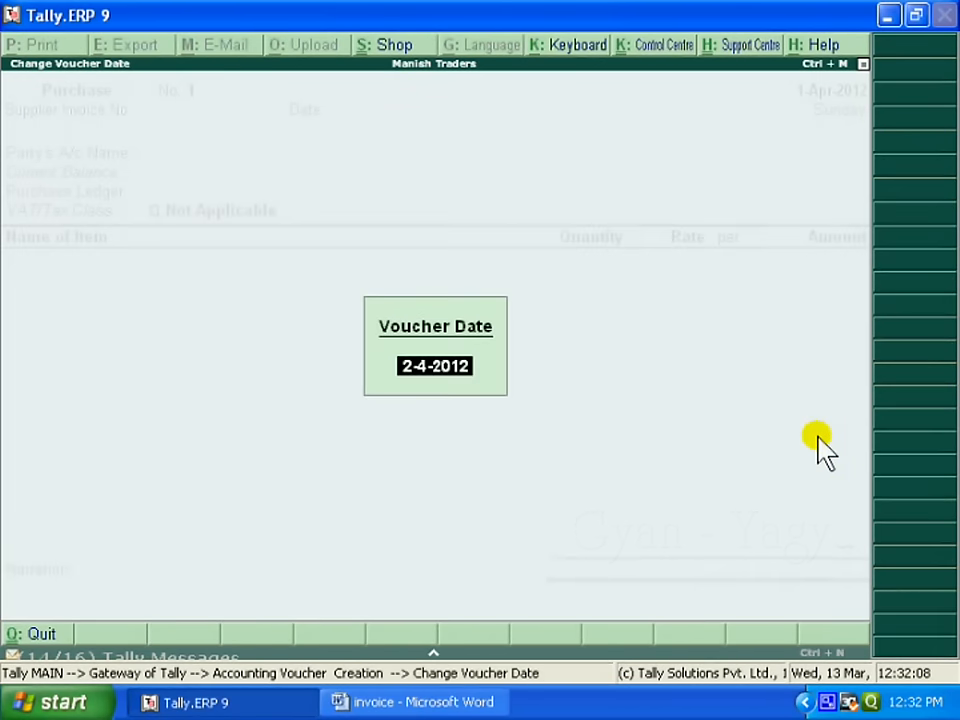
{"action": "type", "text": "5 4"}
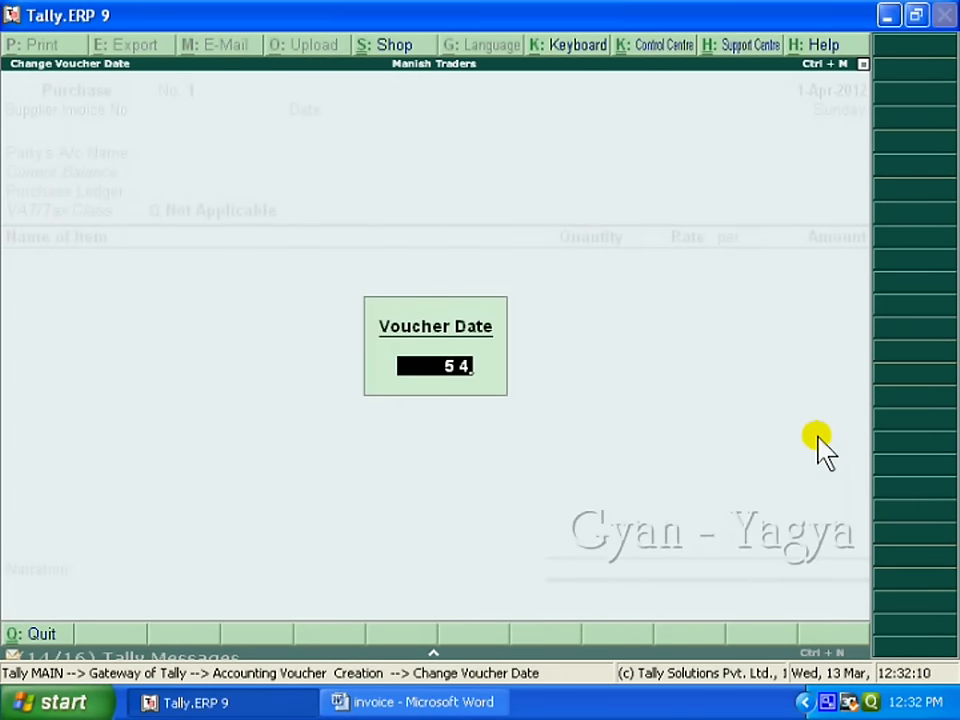
{"action": "key", "text": "Return"}
{"action": "type", "text": "01"}
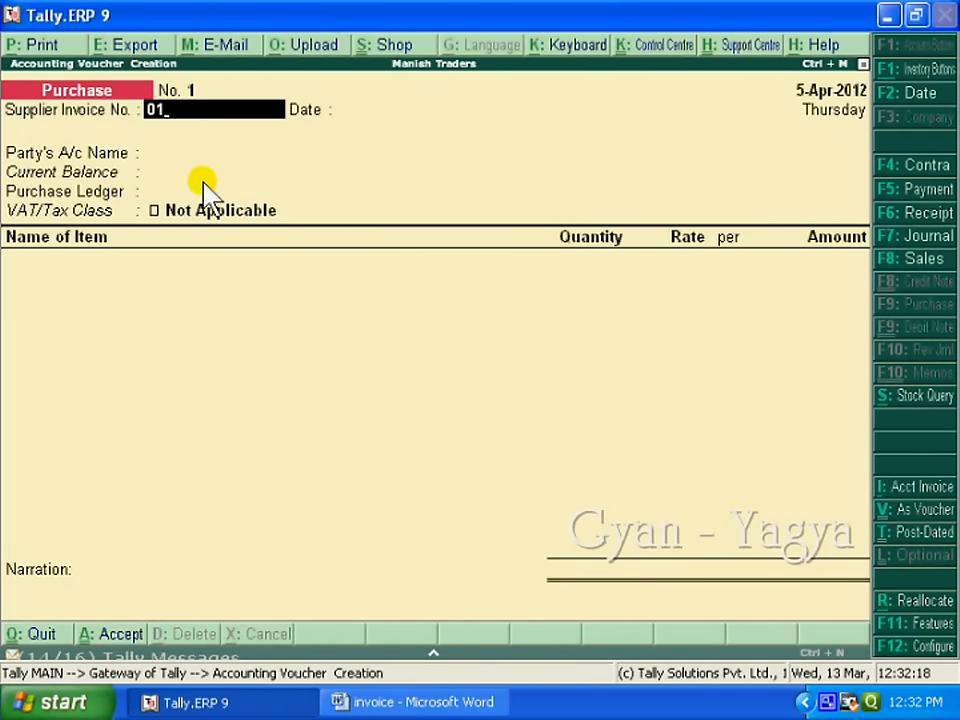
{"action": "key", "text": "Return"}
{"action": "key", "text": "Return"}
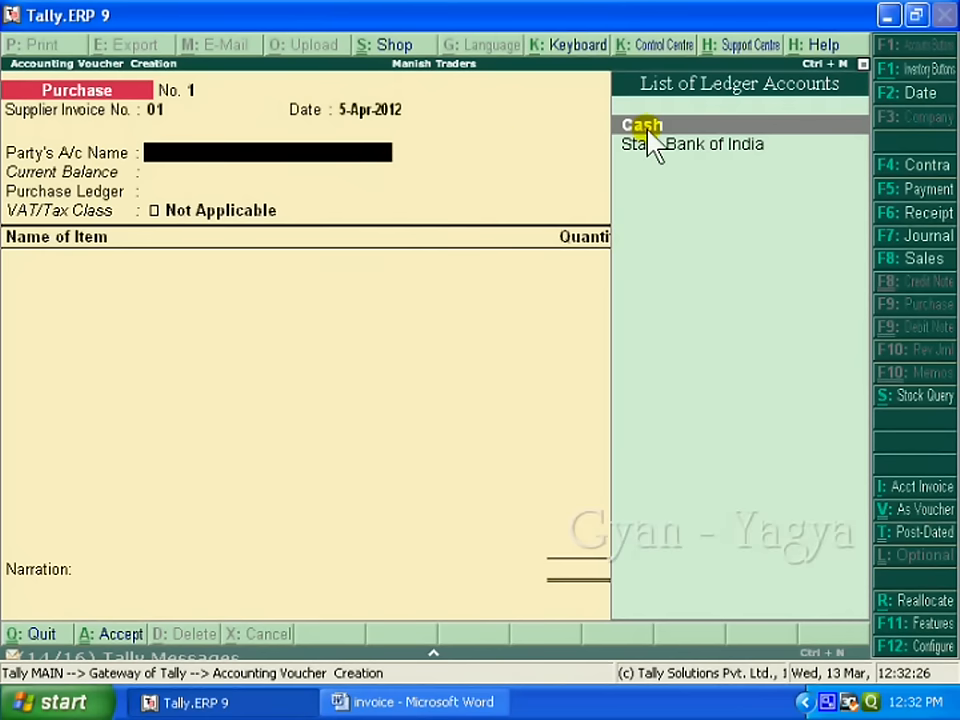
Step: Purchase 100 PCS C.F.L. Bulb at 110.00 (11,000.00) from Cash into Purchase A/c
{"action": "left_click", "coordinate": [701, 128]}
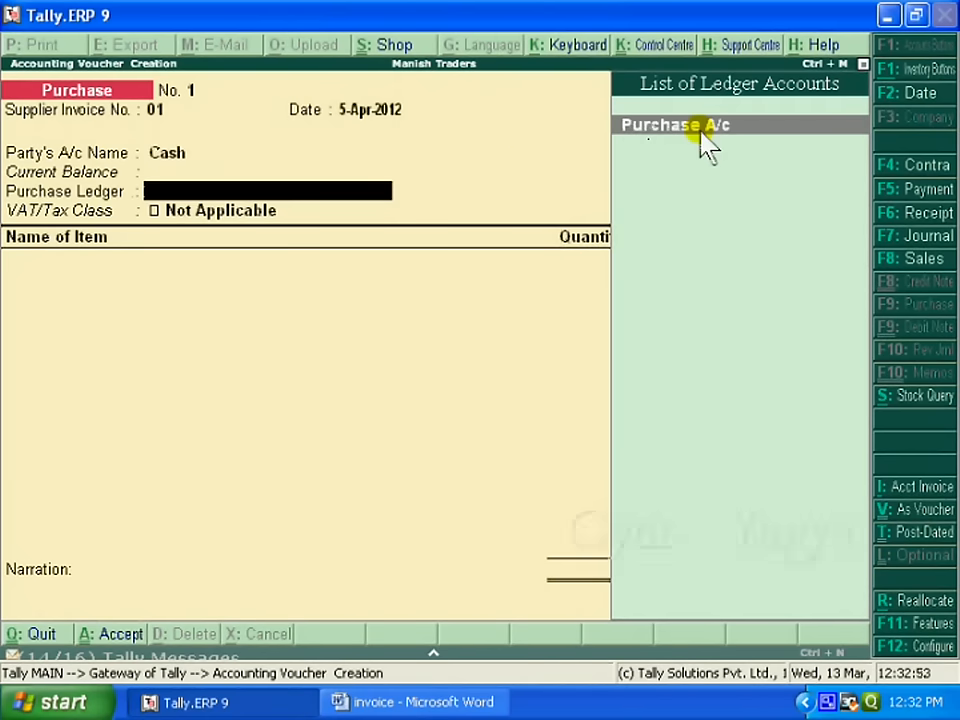
{"action": "left_click", "coordinate": [701, 128]}
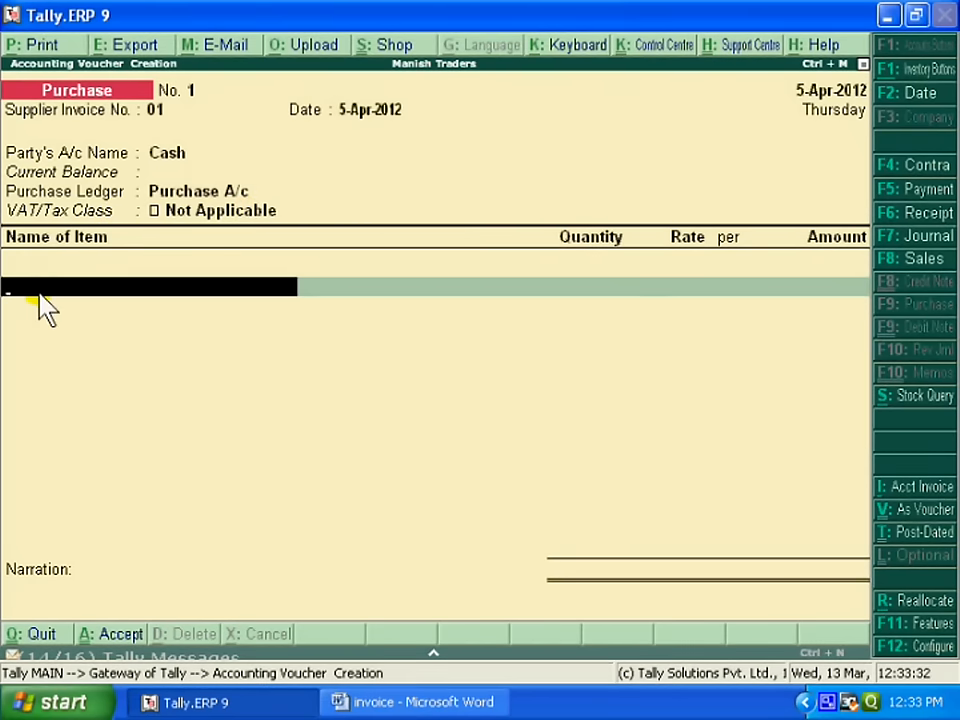
{"action": "type", "text": "C"}
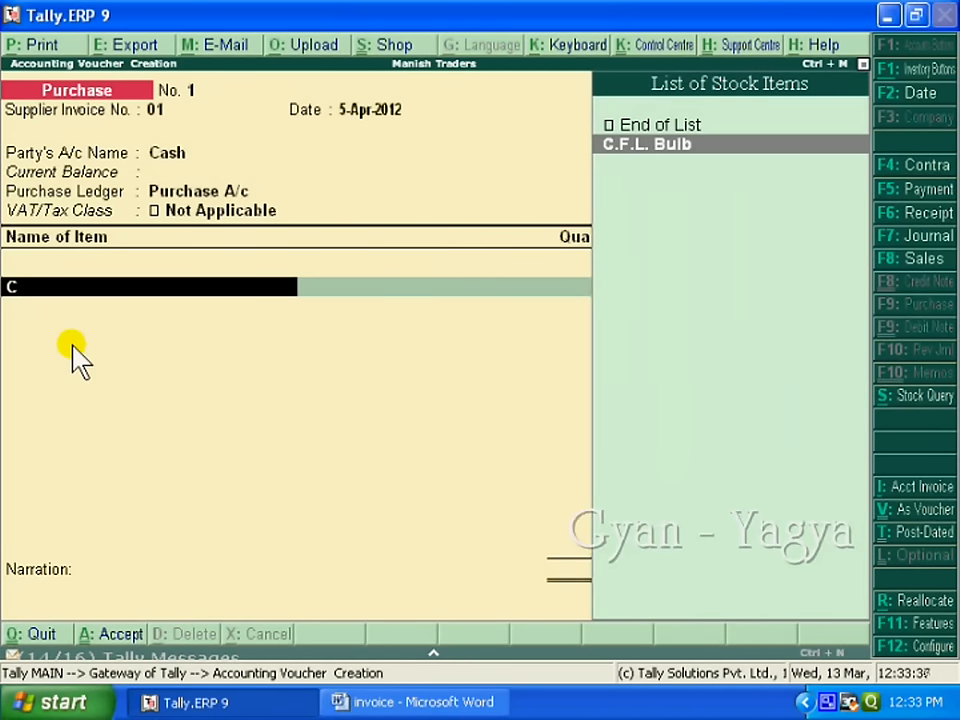
{"action": "key", "text": "Return"}
{"action": "type", "text": "100"}
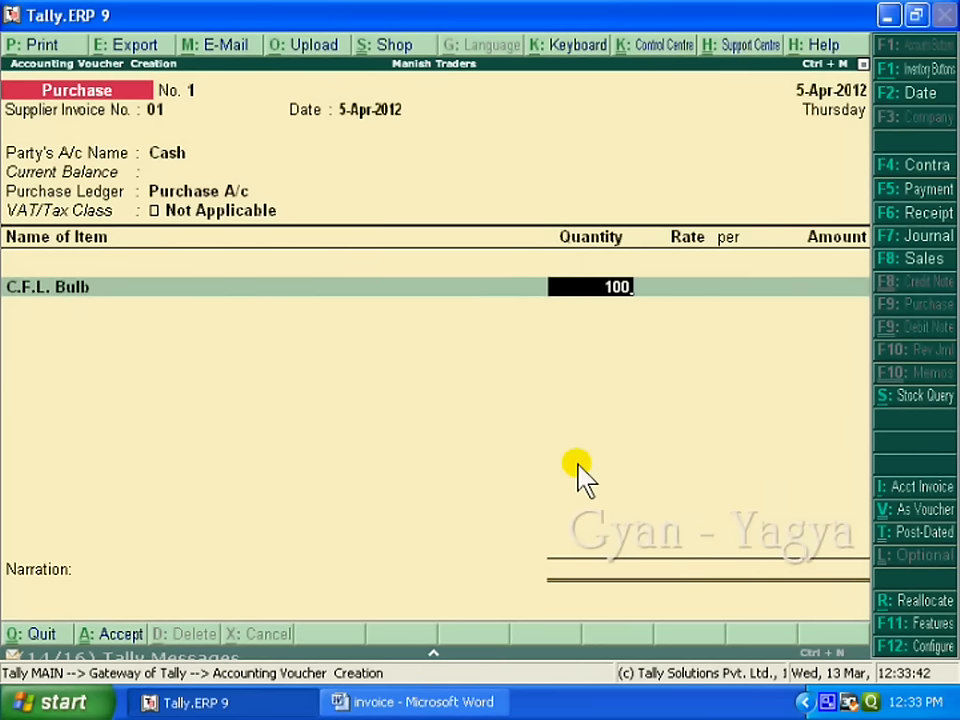
{"action": "key", "text": "Return"}
{"action": "type", "text": "110"}
{"action": "key", "text": "Return"}
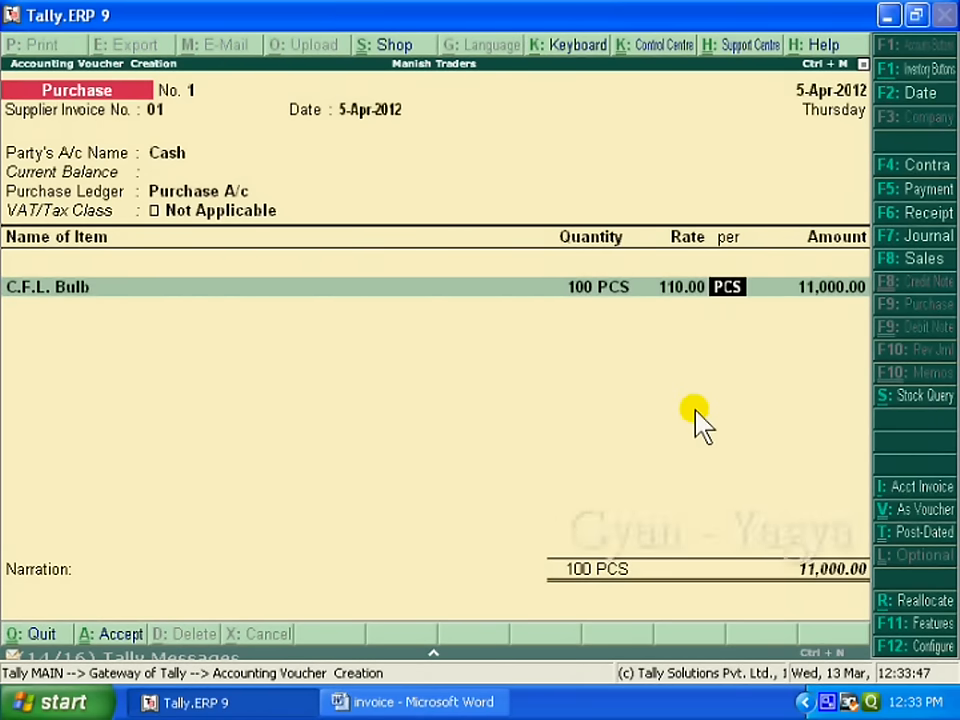
{"action": "key", "text": "Return"}
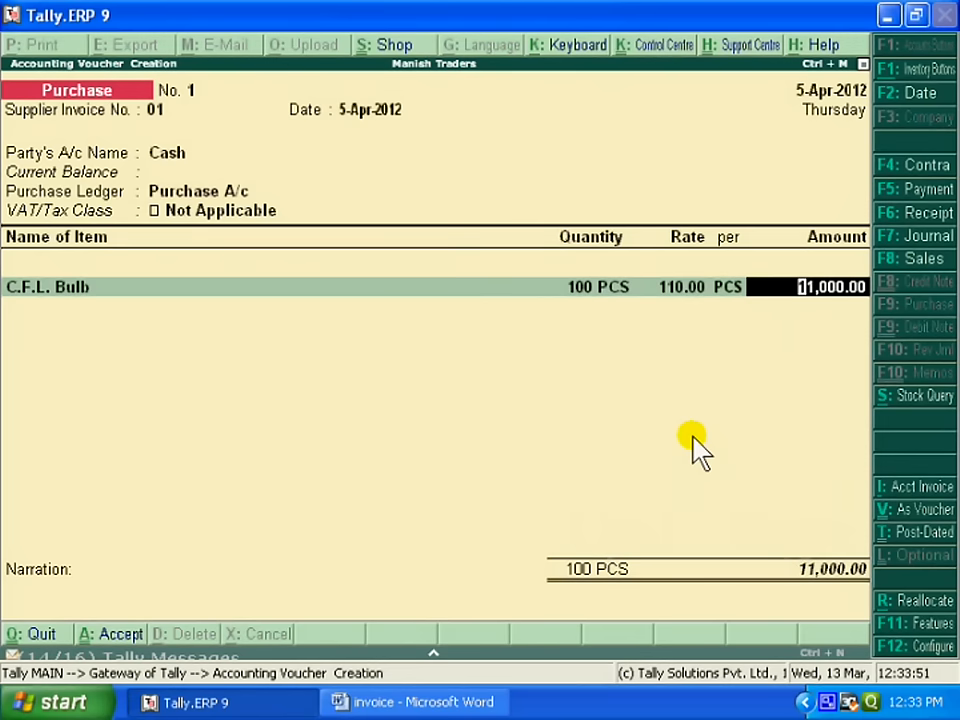
{"action": "key", "text": "Return"}
{"action": "key", "text": "Return"}
{"action": "key", "text": "Return"}
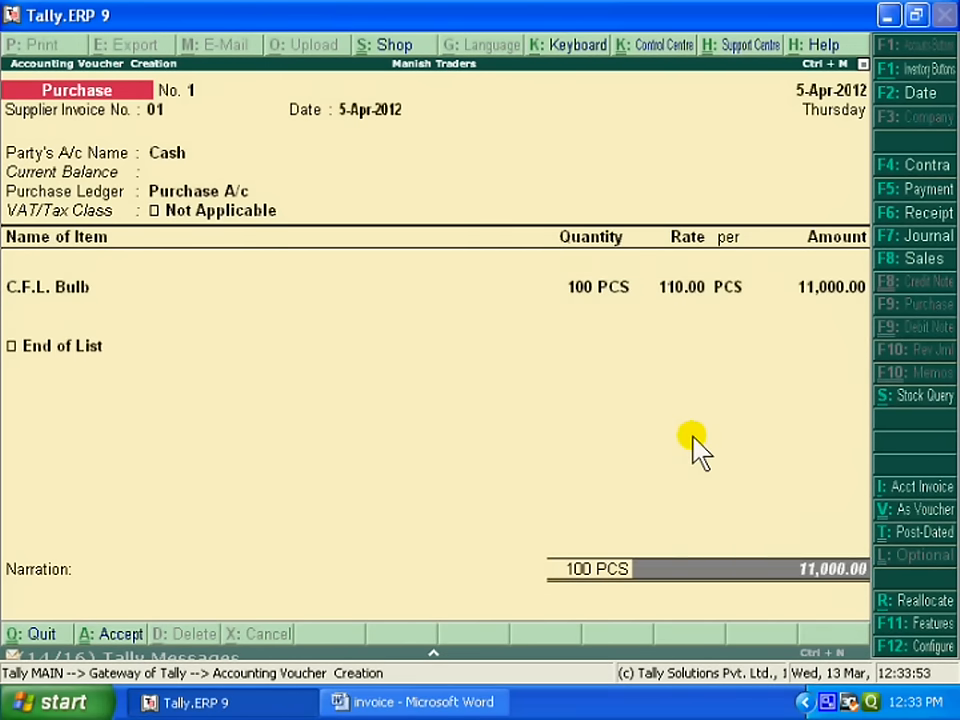
Step: Add the narration 'goods purchased for cash' to the voucher
{"action": "type", "text": "goods sold"}
{"action": "type", "text": " for ca"}
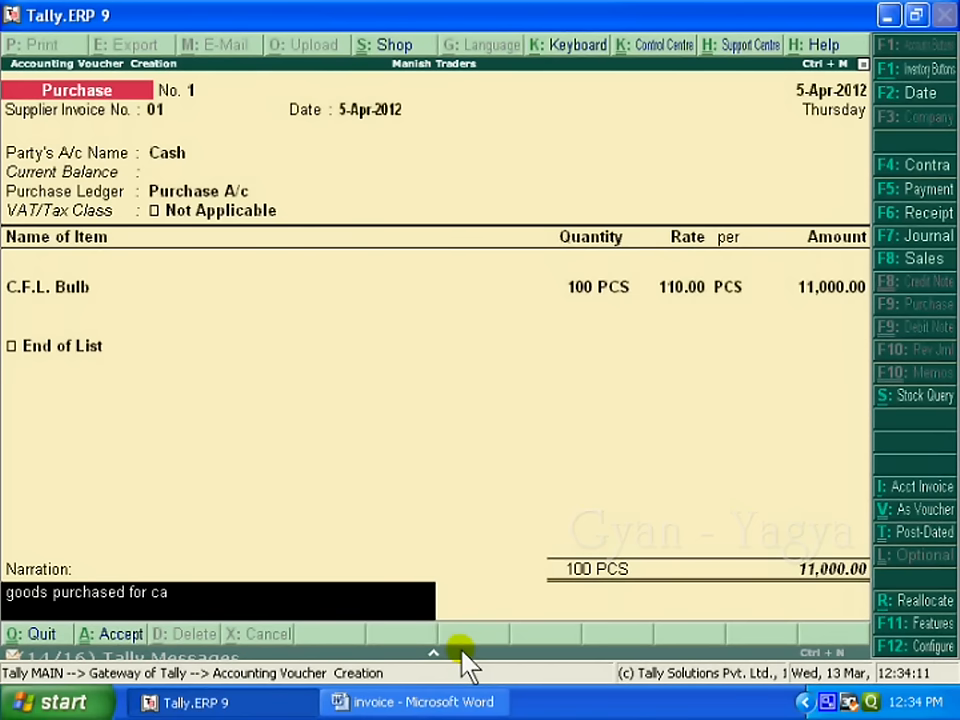
{"action": "type", "text": "sh"}
{"action": "key", "text": "Return"}
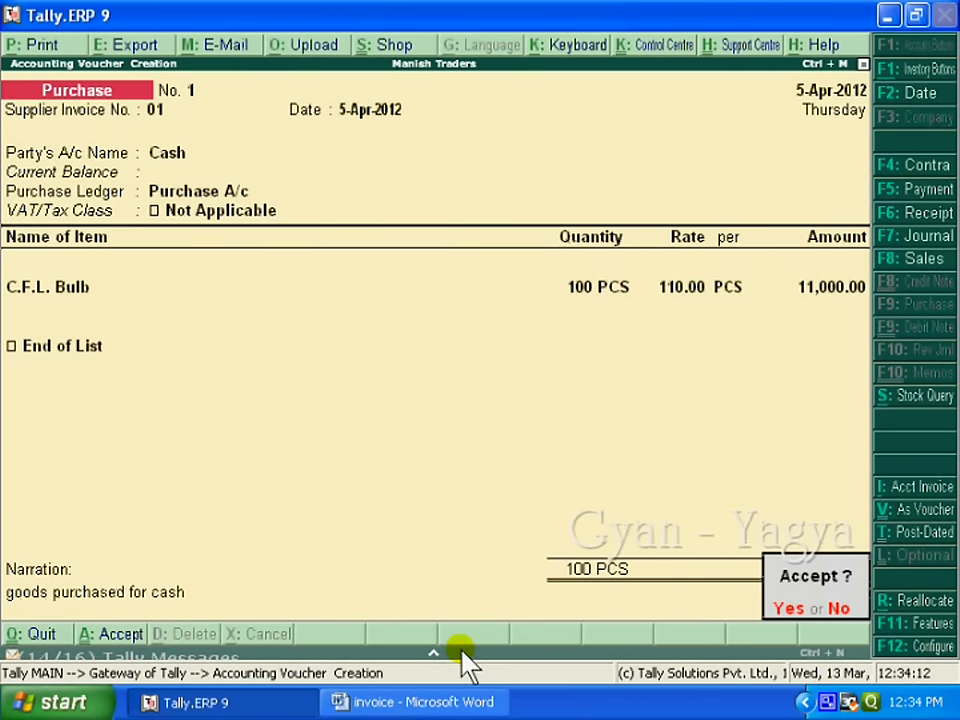
Step: Accept and save purchase voucher No. 1
{"action": "left_click", "coordinate": [812, 621]}
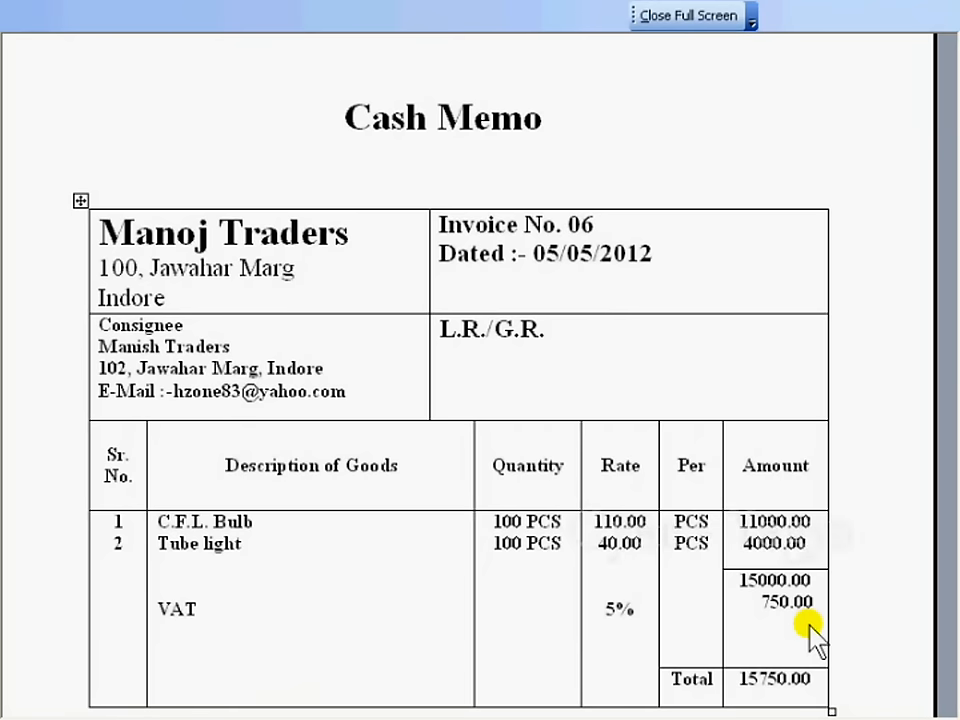
Step: Scroll the Word cash memo down to the VAT-inclusive rates 115.50 and 42.00
{"action": "scroll", "coordinate": [700, 636], "scroll_direction": "down", "scroll_amount": 1}
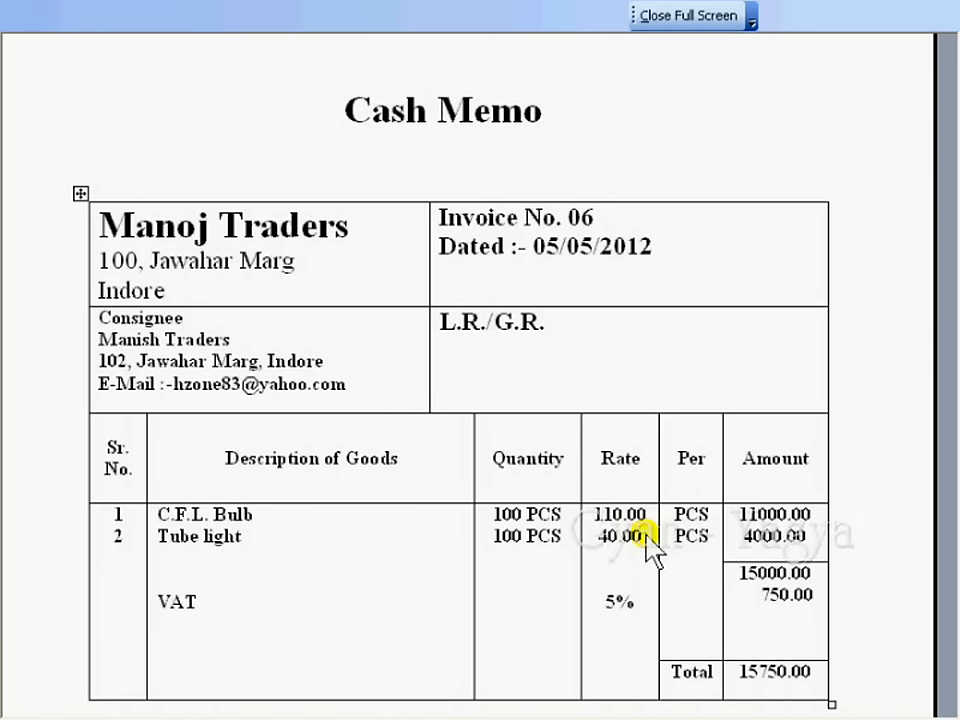
{"action": "scroll", "coordinate": [645, 548], "scroll_direction": "down", "scroll_amount": 2}
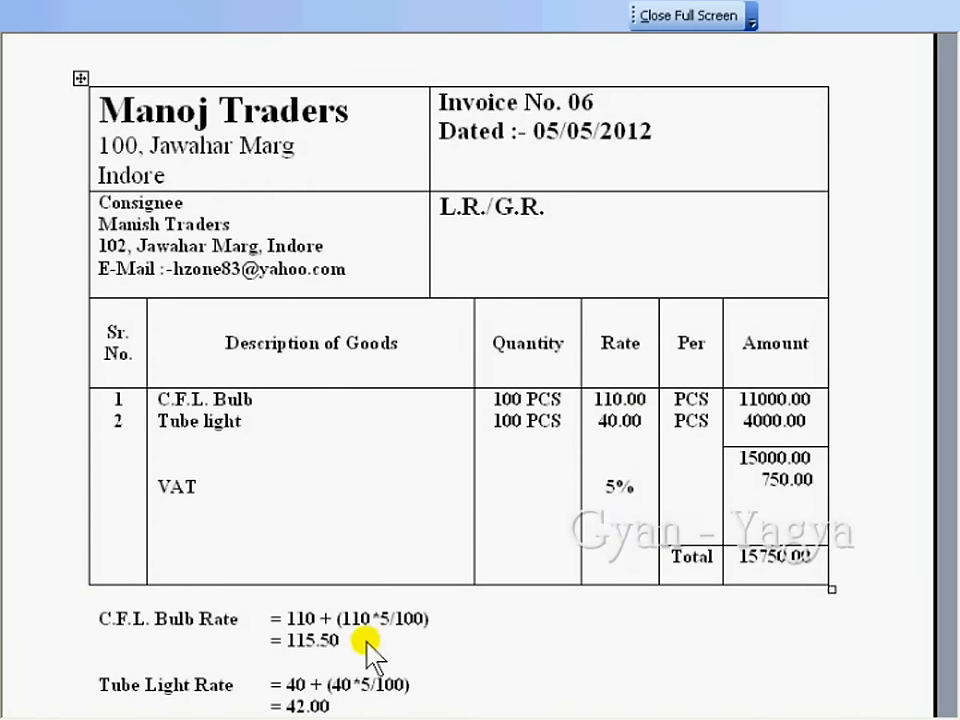
{"action": "scroll", "coordinate": [460, 630], "scroll_direction": "down", "scroll_amount": 1}
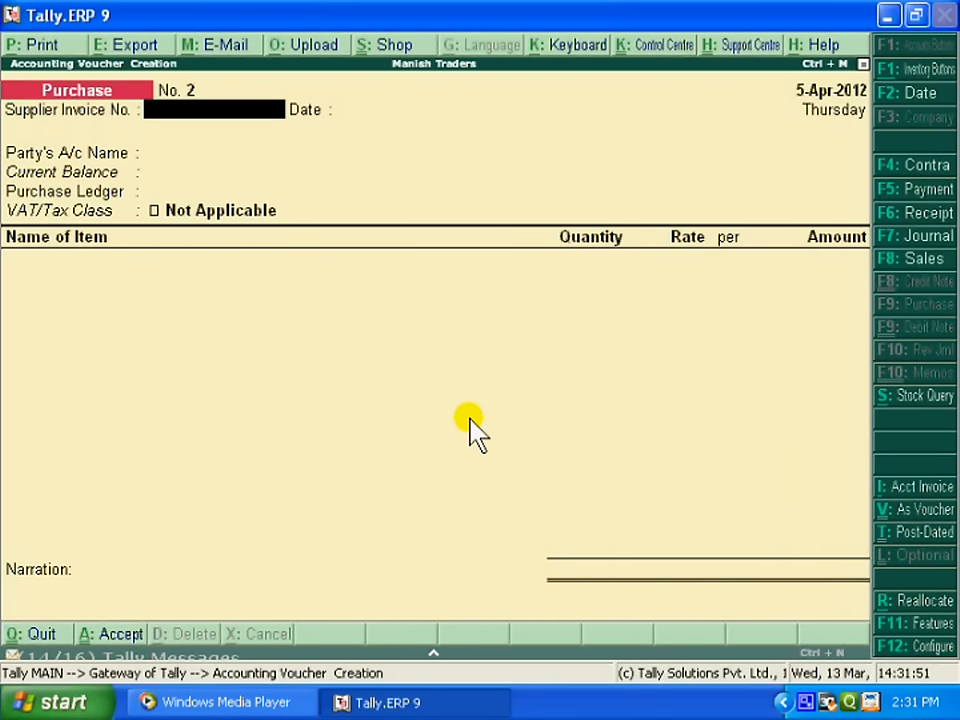
Step: Date purchase voucher No. 2 as 5-May-2012 with supplier invoice 06 and Cash as party
{"action": "key", "text": "F2"}
{"action": "type", "text": "5-5"}
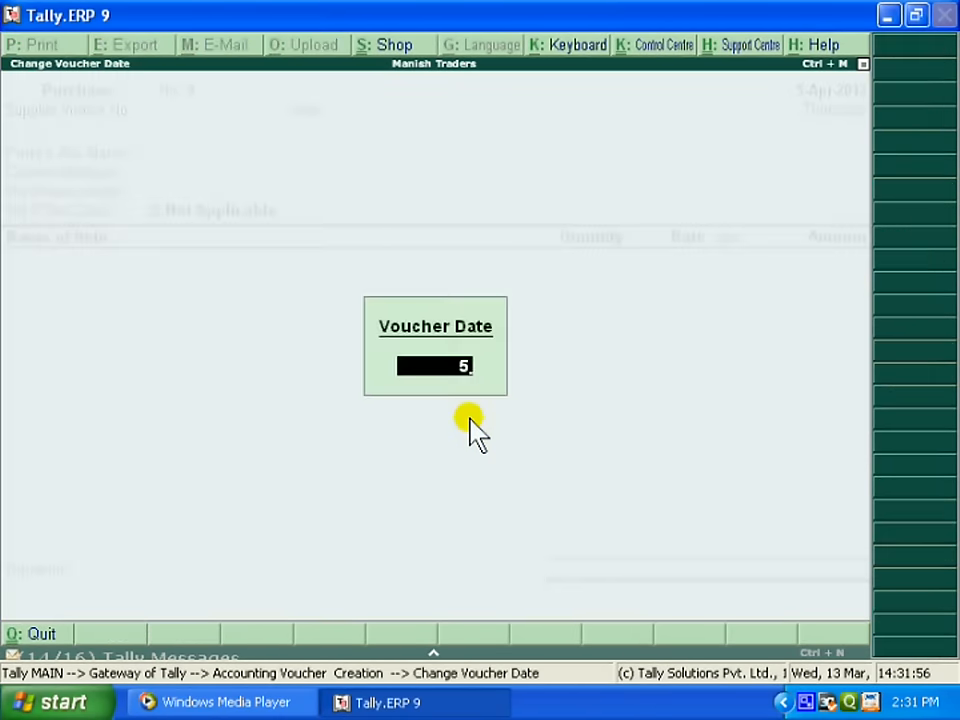
{"action": "key", "text": "Return"}
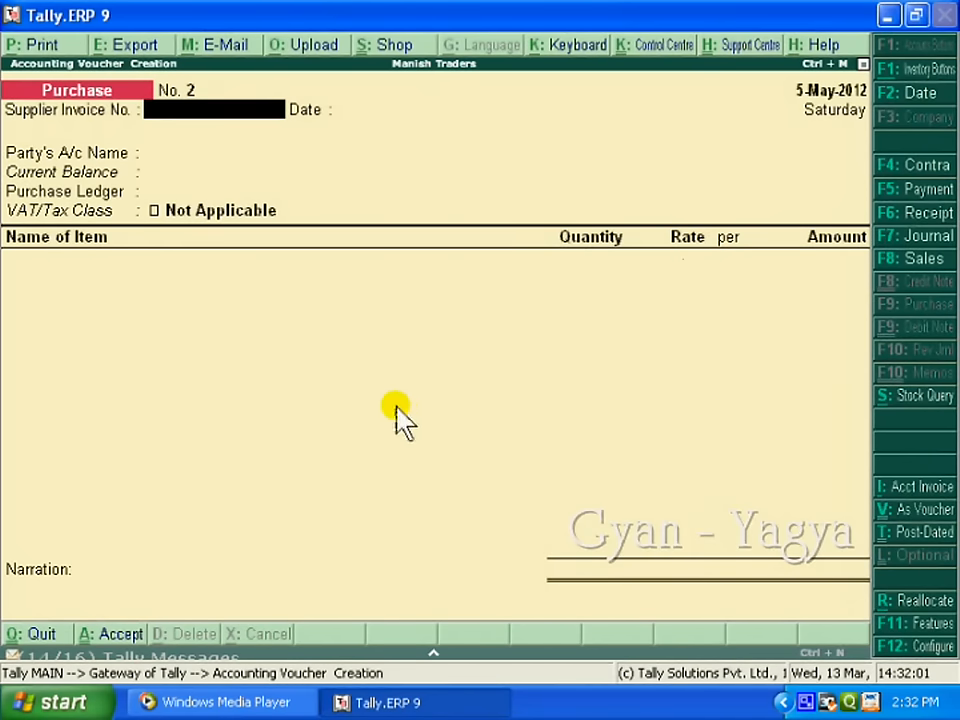
{"action": "type", "text": "06"}
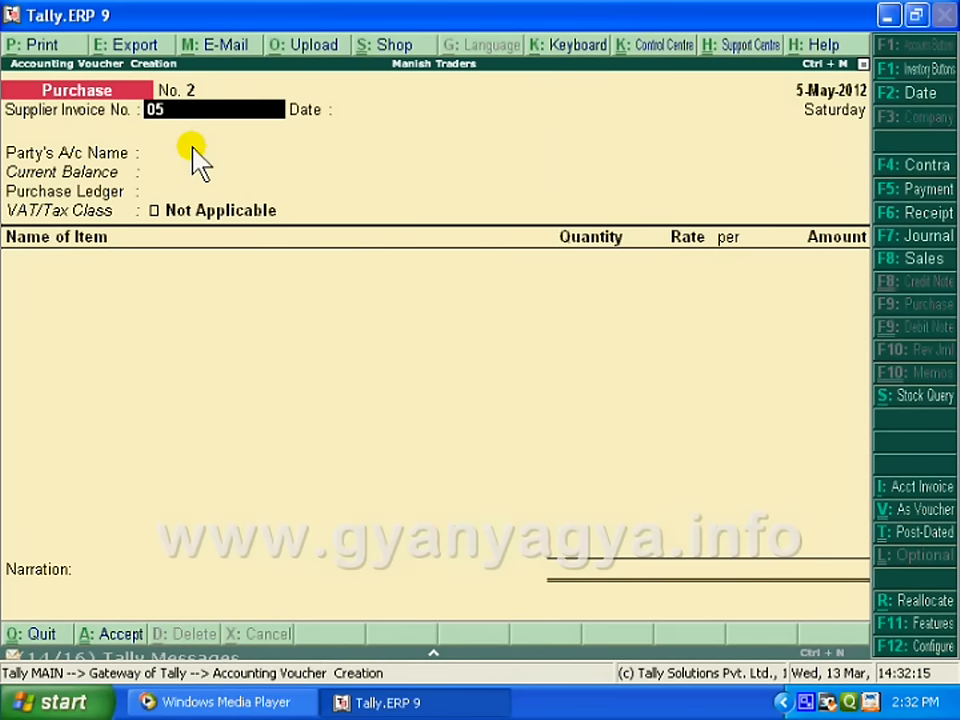
{"action": "key", "text": "Return"}
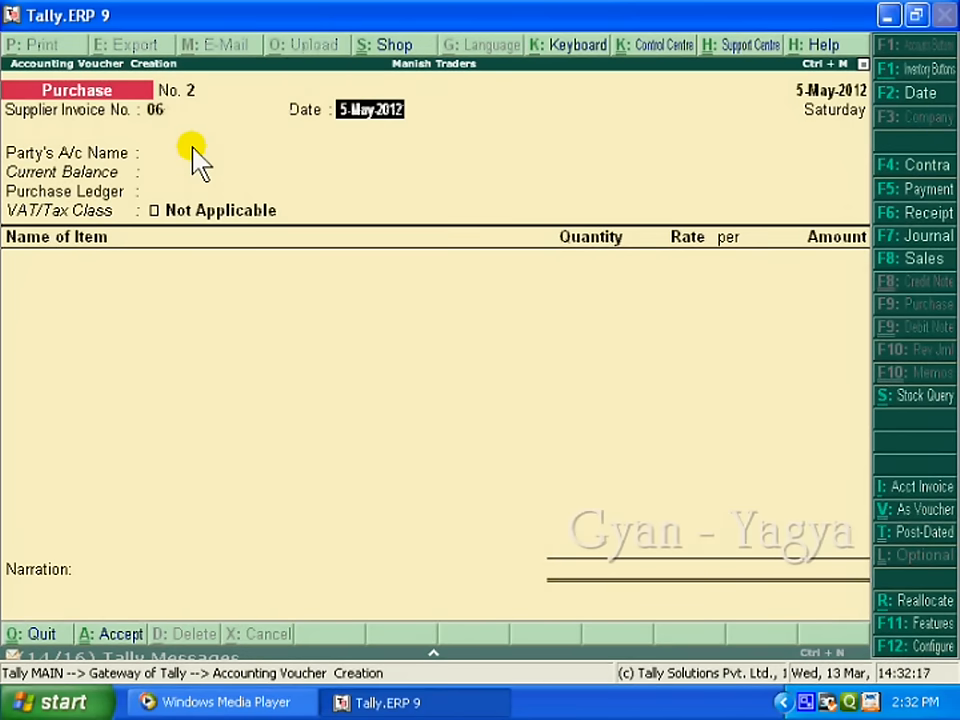
{"action": "key", "text": "Return"}
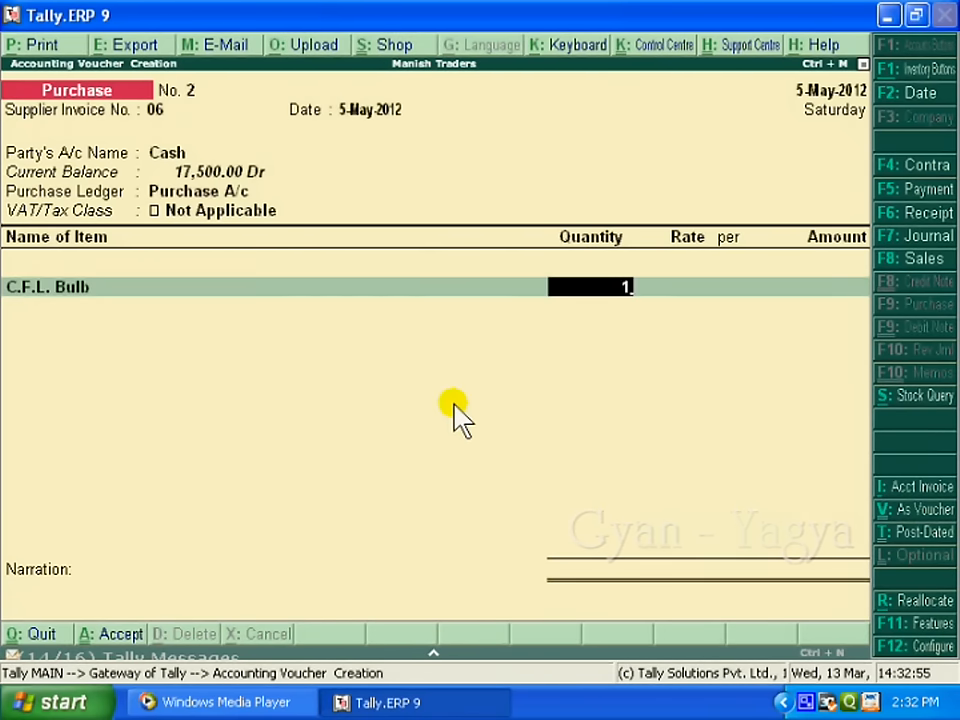
Step: Enter 100 C.F.L. Bulbs at 115.50 and 100 Tube Lights at 42.00 (4,200.00)
{"action": "type", "text": "00 PCS"}
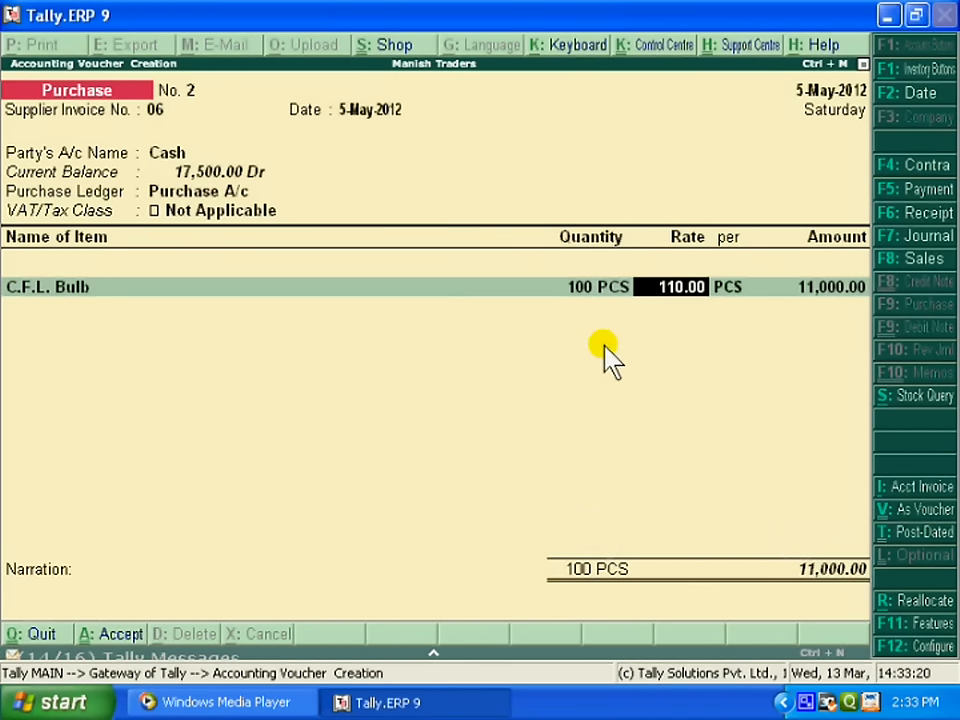
{"action": "type", "text": "11"}
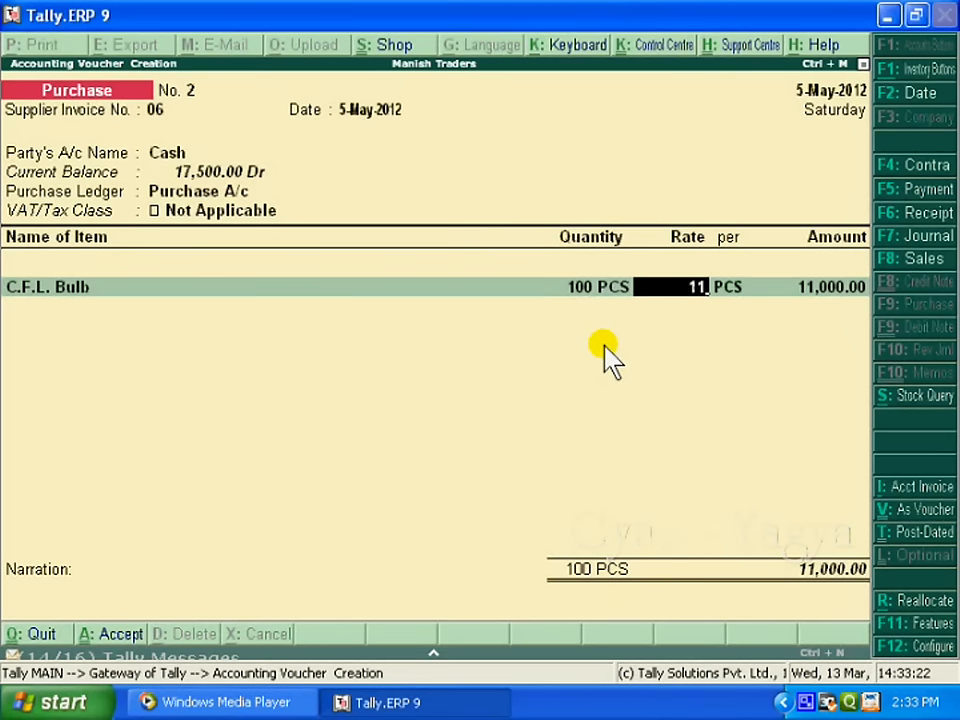
{"action": "type", "text": "5.50"}
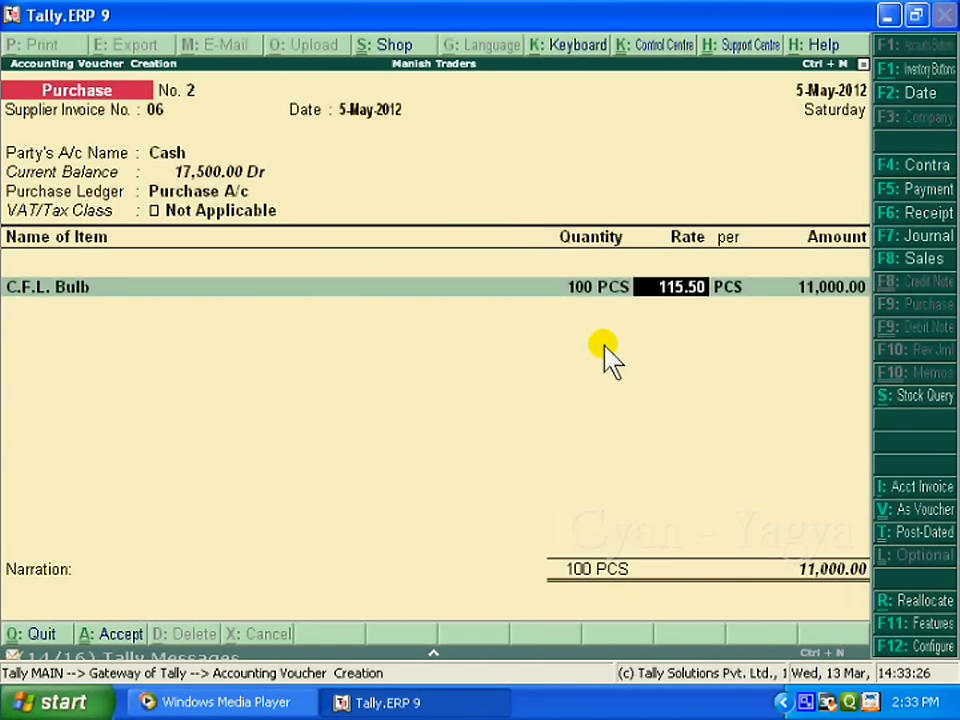
{"action": "key", "text": "Return"}
{"action": "key", "text": "Return"}
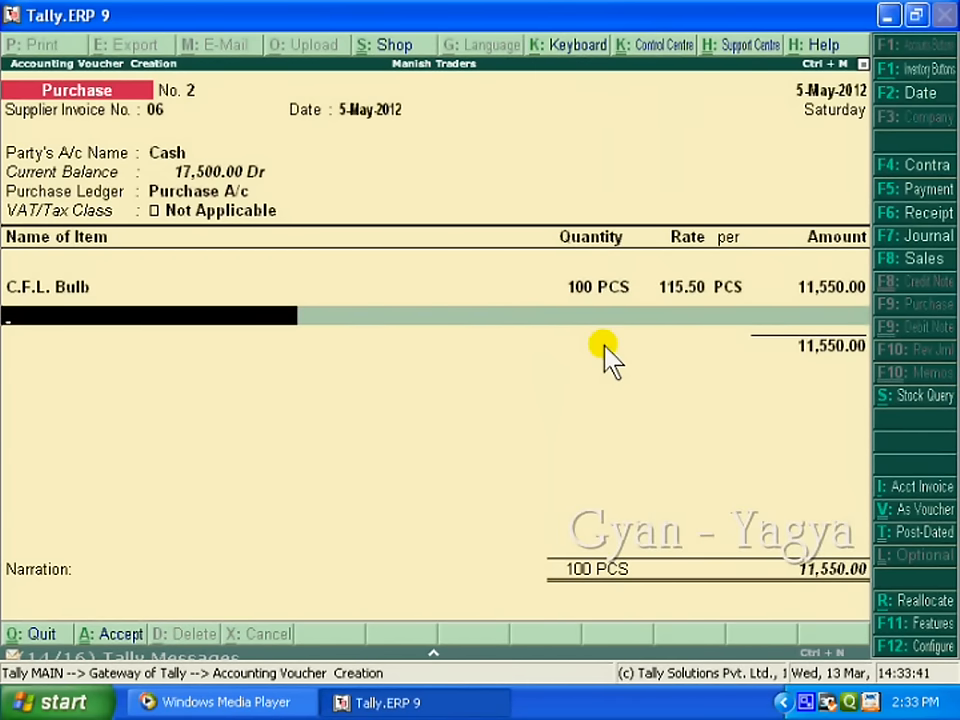
{"action": "type", "text": "Tube Light"}
{"action": "key", "text": "Return"}
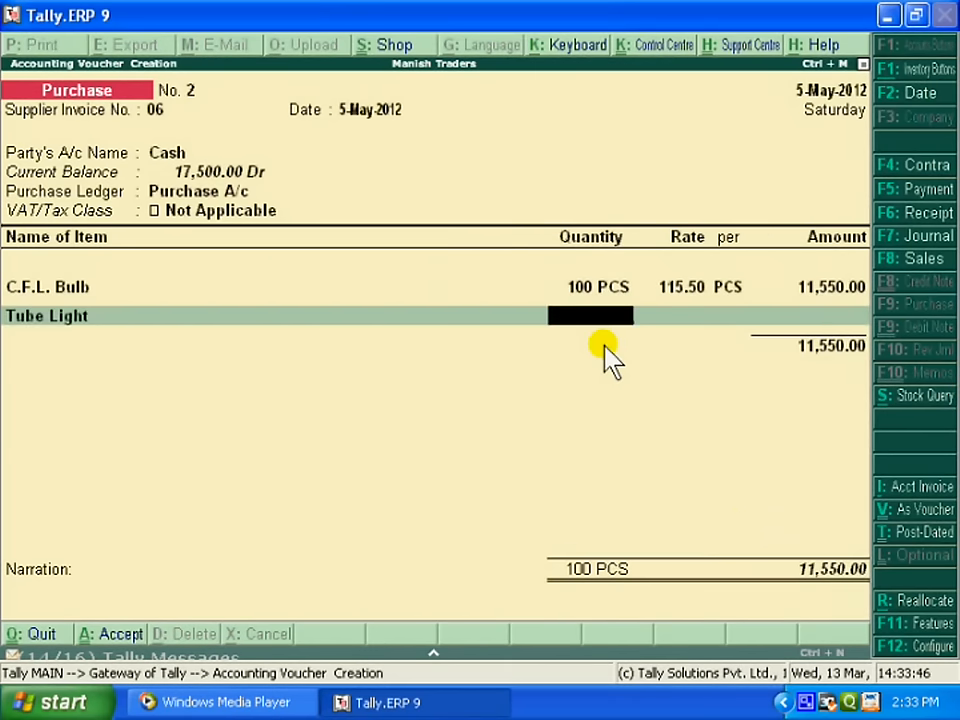
{"action": "type", "text": "100"}
{"action": "key", "text": "Return"}
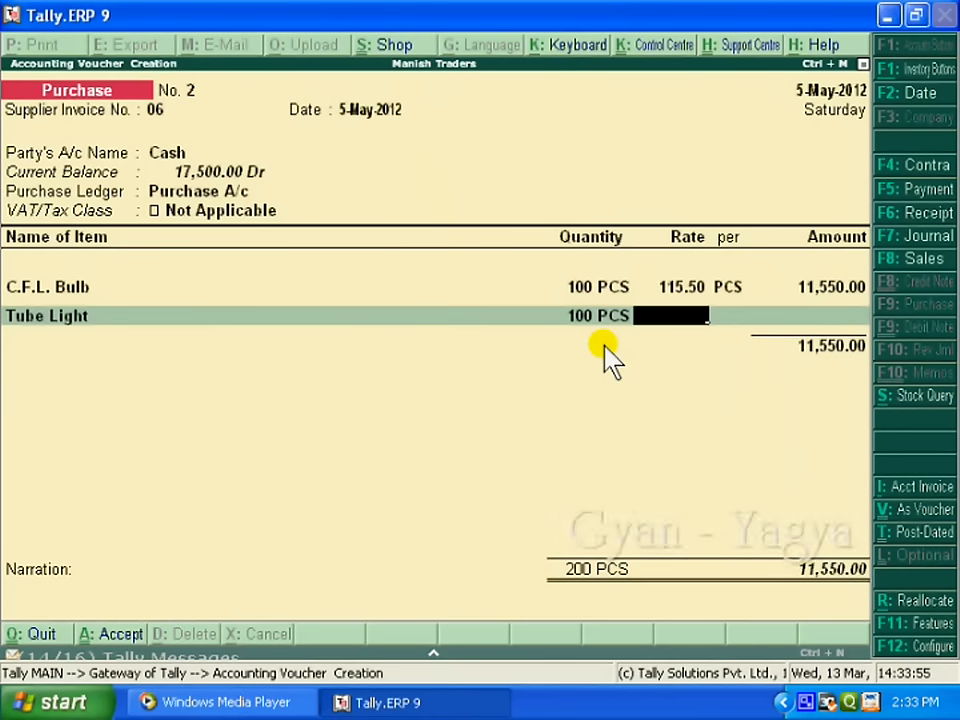
{"action": "type", "text": "42"}
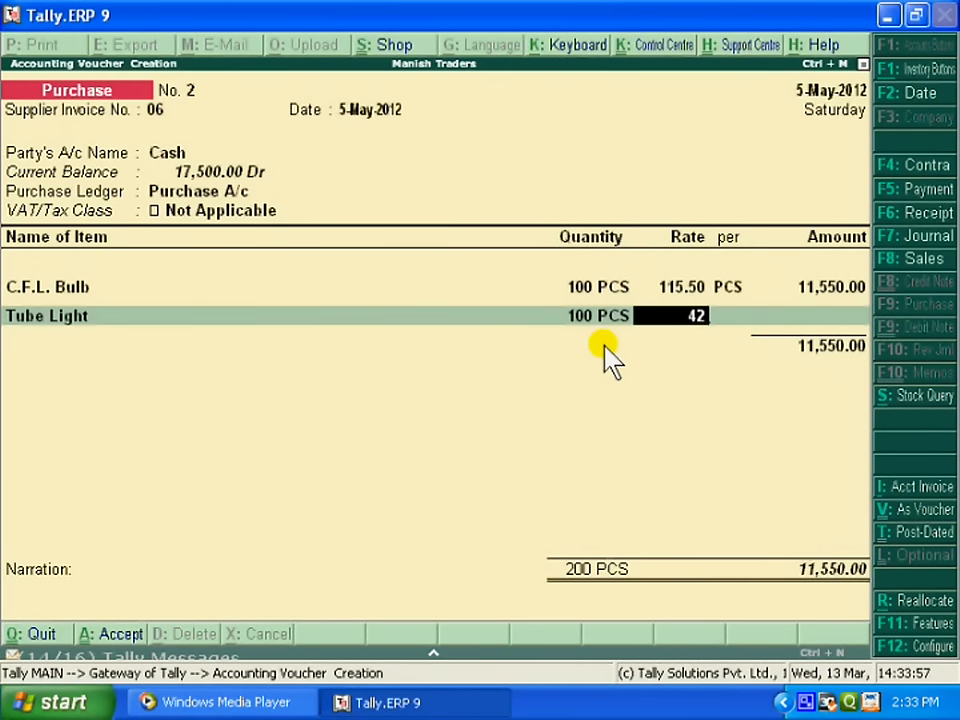
{"action": "key", "text": "Return"}
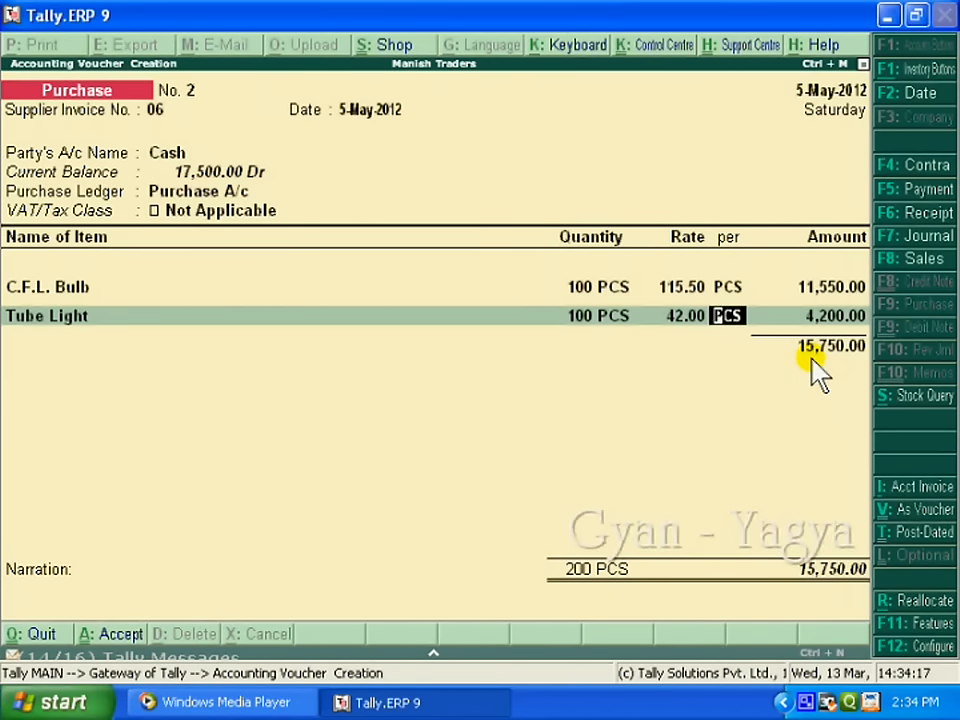
{"action": "key", "text": "Return"}
{"action": "key", "text": "Return"}
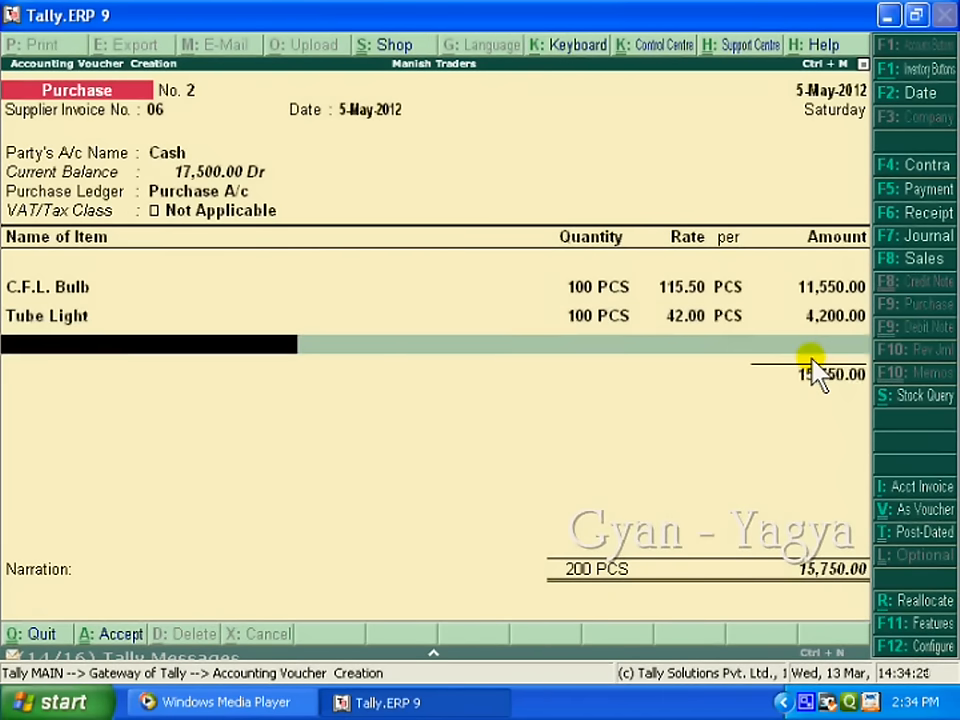
{"action": "key", "text": "Return"}
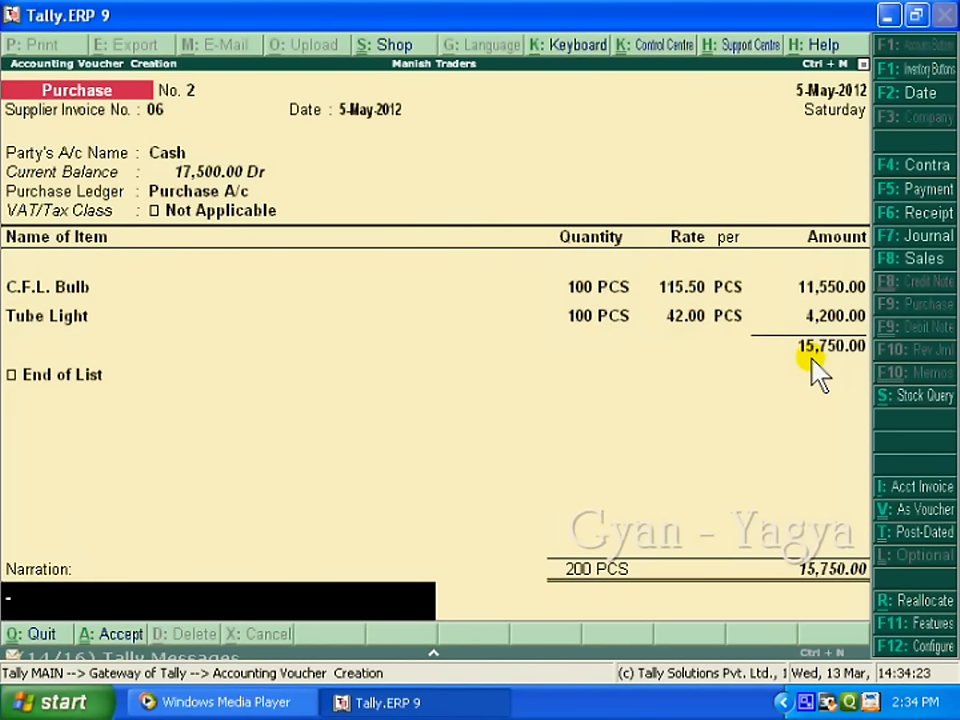
Step: Add the narration 'goods purchased for cash' and save the 15,750 voucher
{"action": "type", "text": "goods"}
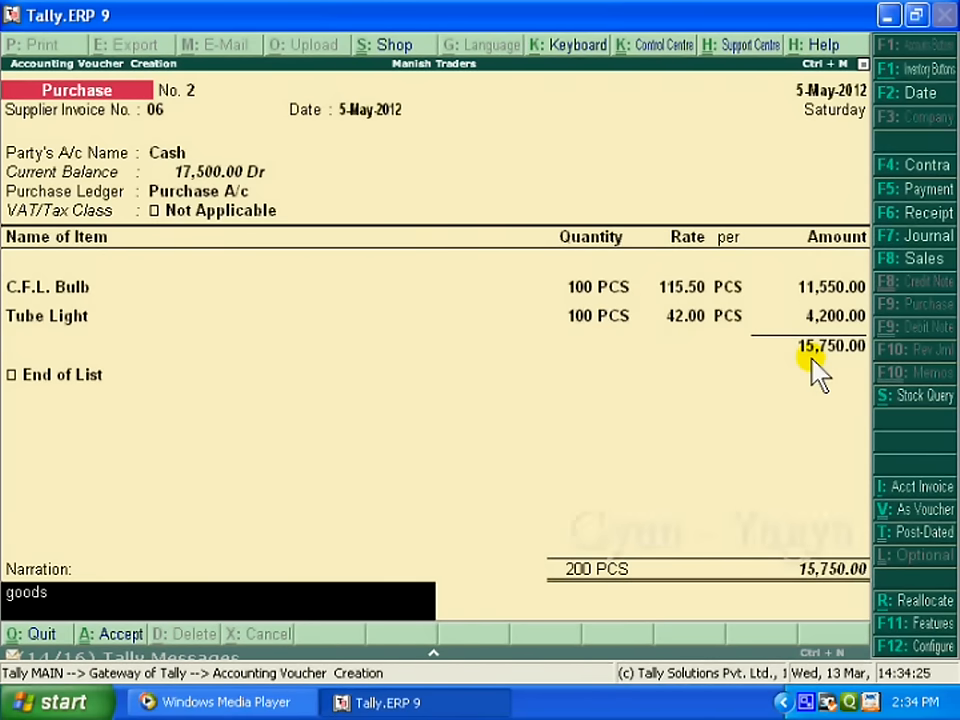
{"action": "type", "text": " purchased for cash"}
{"action": "key", "text": "Return"}
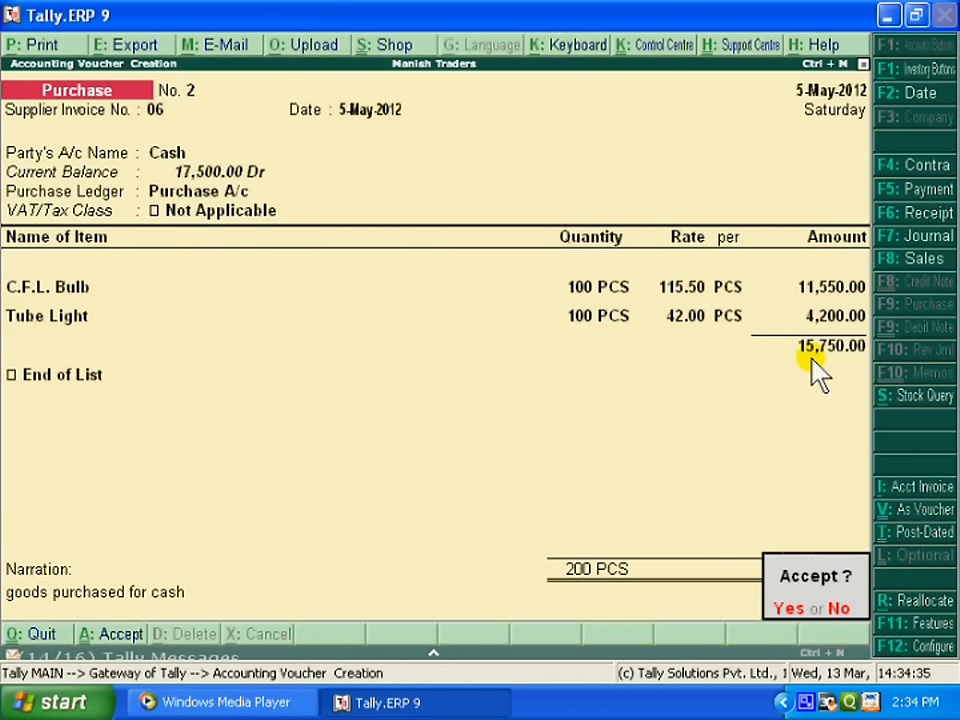
{"action": "key", "text": "y"}
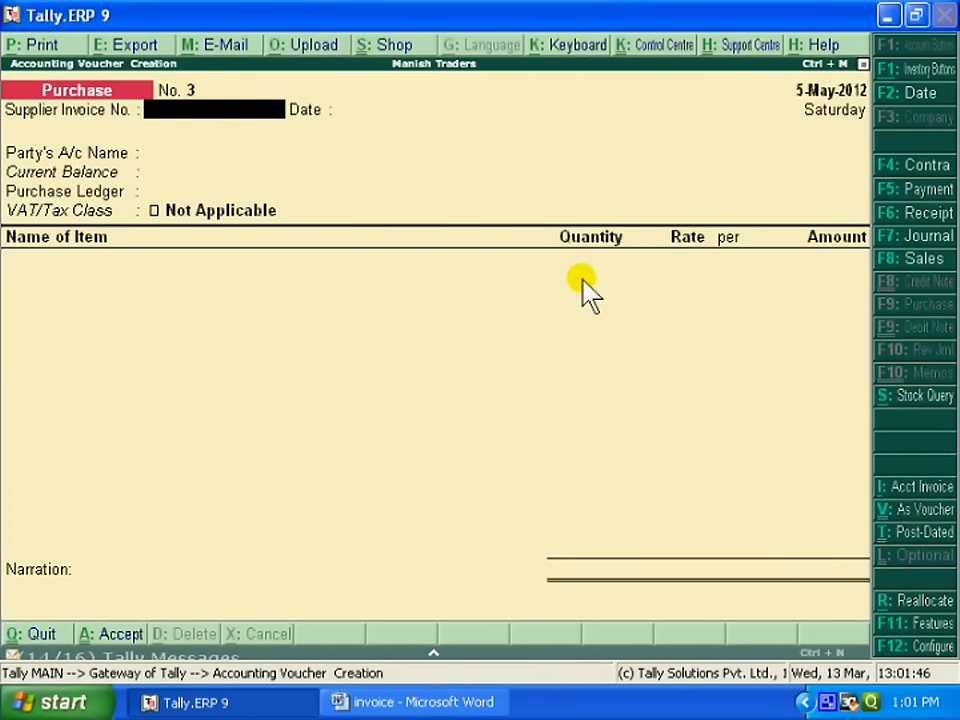
Step: Date sales voucher No. 1 as 7-May-2012 with Cash as party and Sales A/c as ledger
{"action": "left_click", "coordinate": [910, 275]}
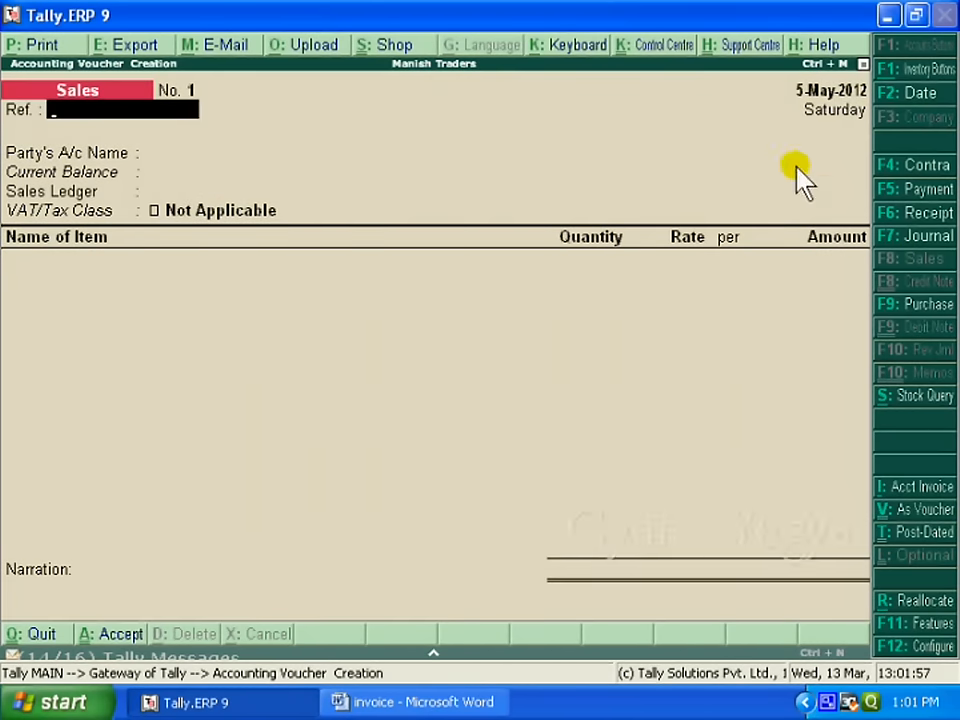
{"action": "key", "text": "F2"}
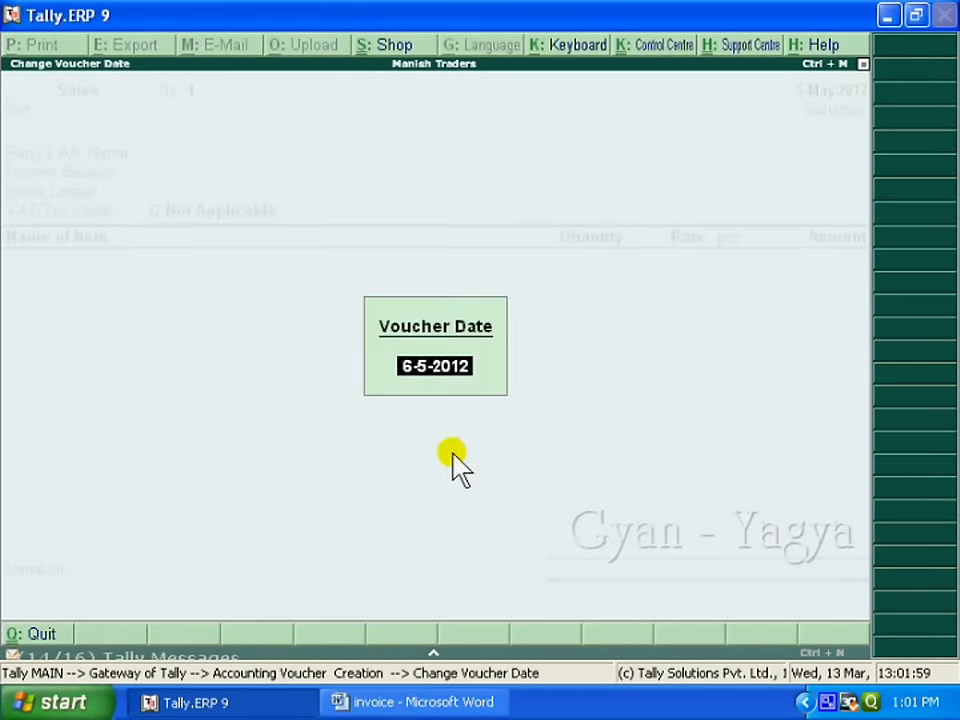
{"action": "type", "text": "7 5"}
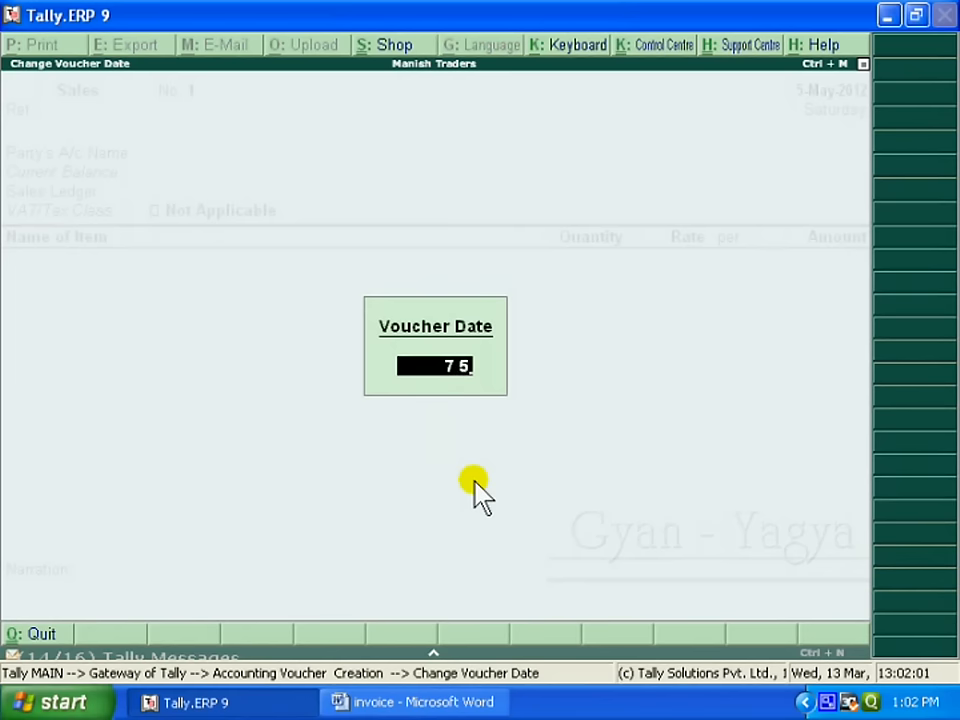
{"action": "key", "text": "Return"}
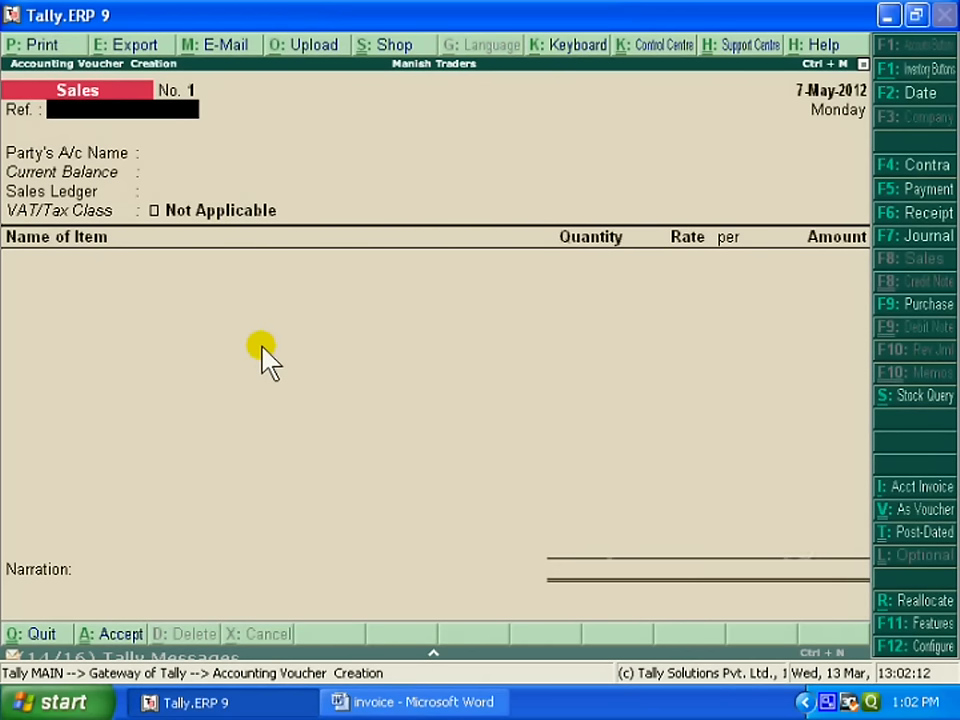
{"action": "key", "text": "Return"}
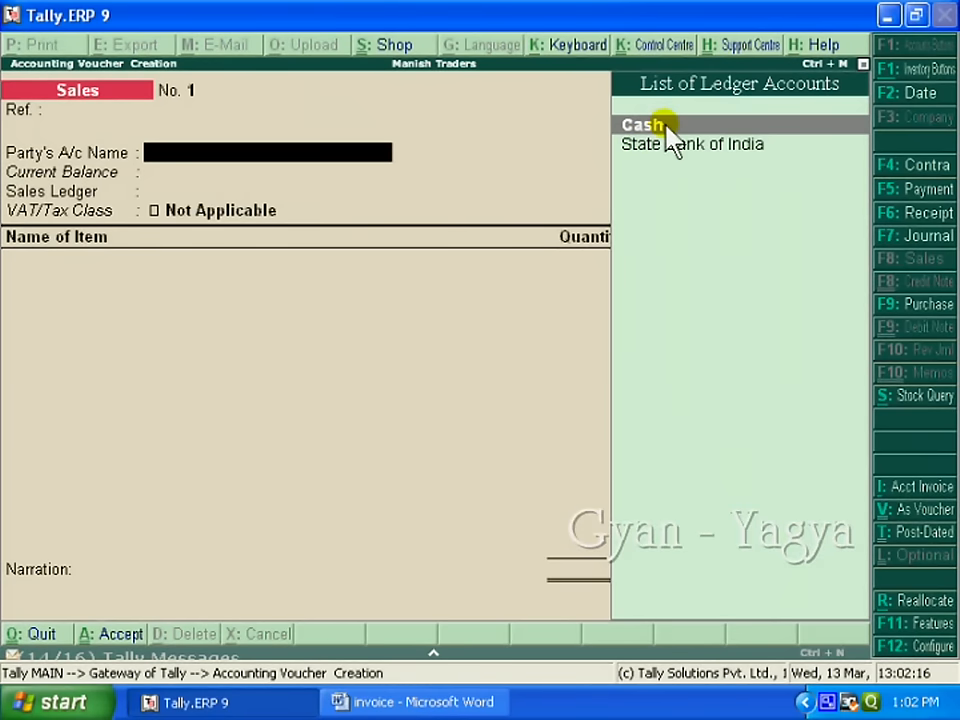
{"action": "key", "text": "Return"}
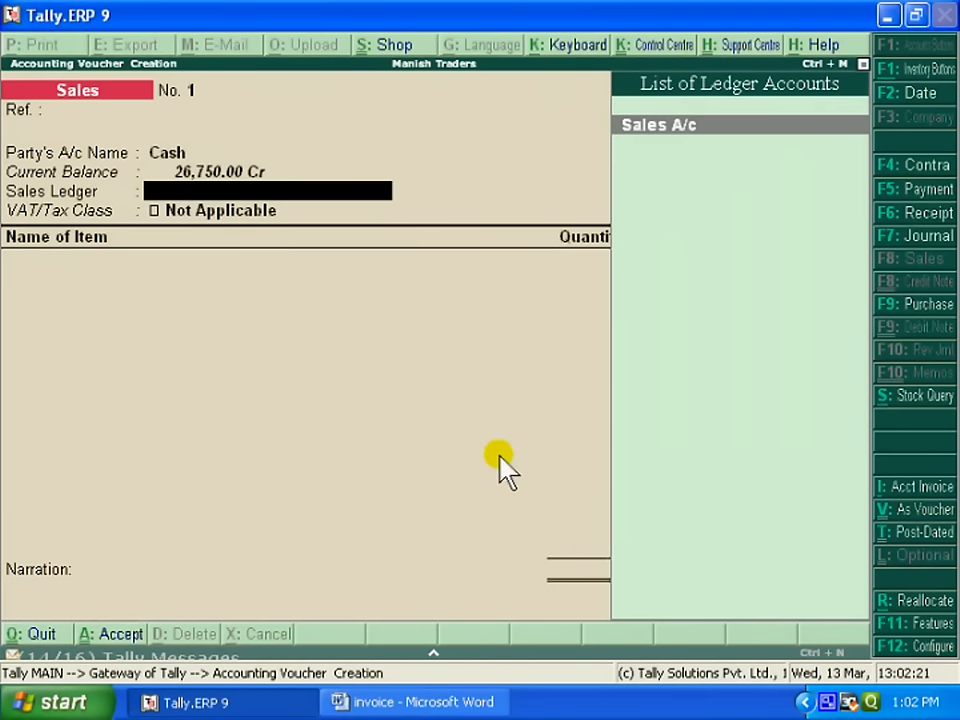
{"action": "key", "text": "Return"}
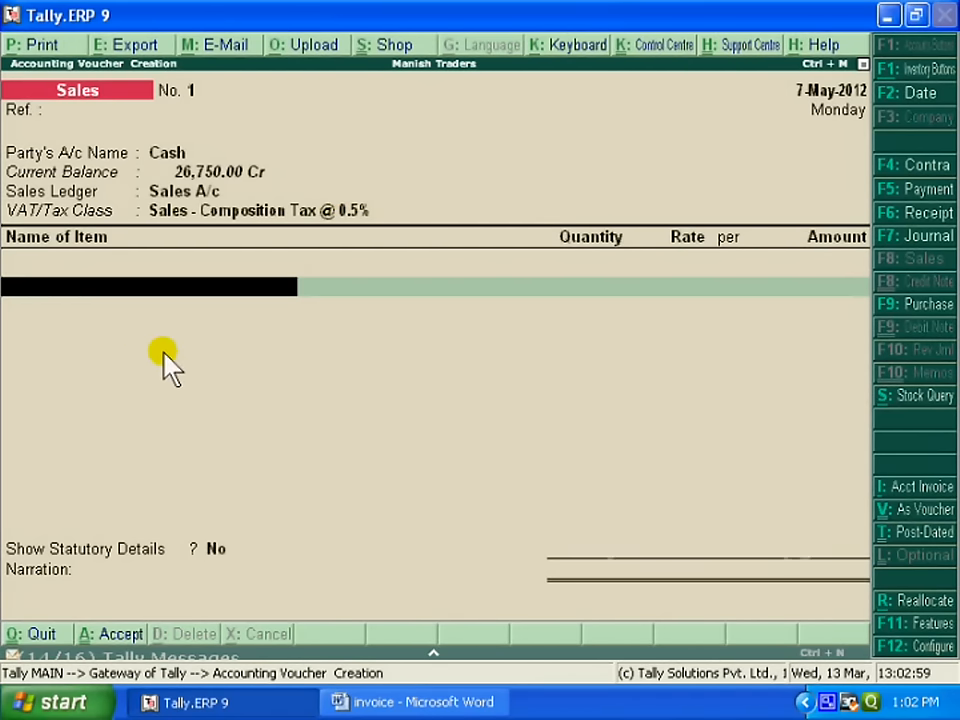
Step: Add 100 PCS of C.F.L. Bulb at 120.00 to the sales voucher
{"action": "type", "text": "C"}
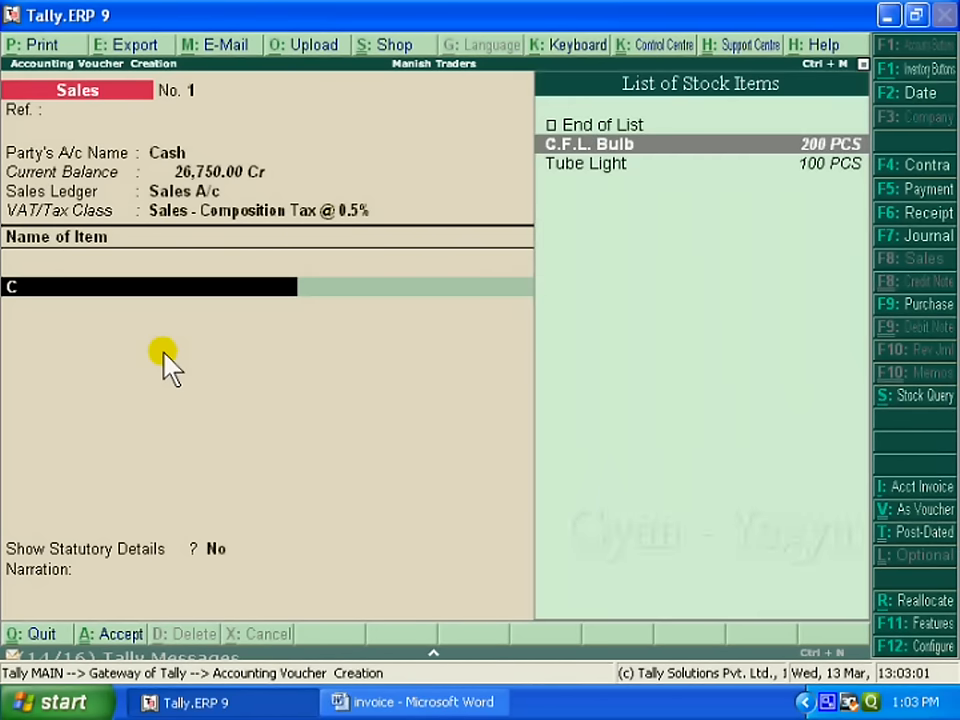
{"action": "key", "text": "Return"}
{"action": "type", "text": "1"}
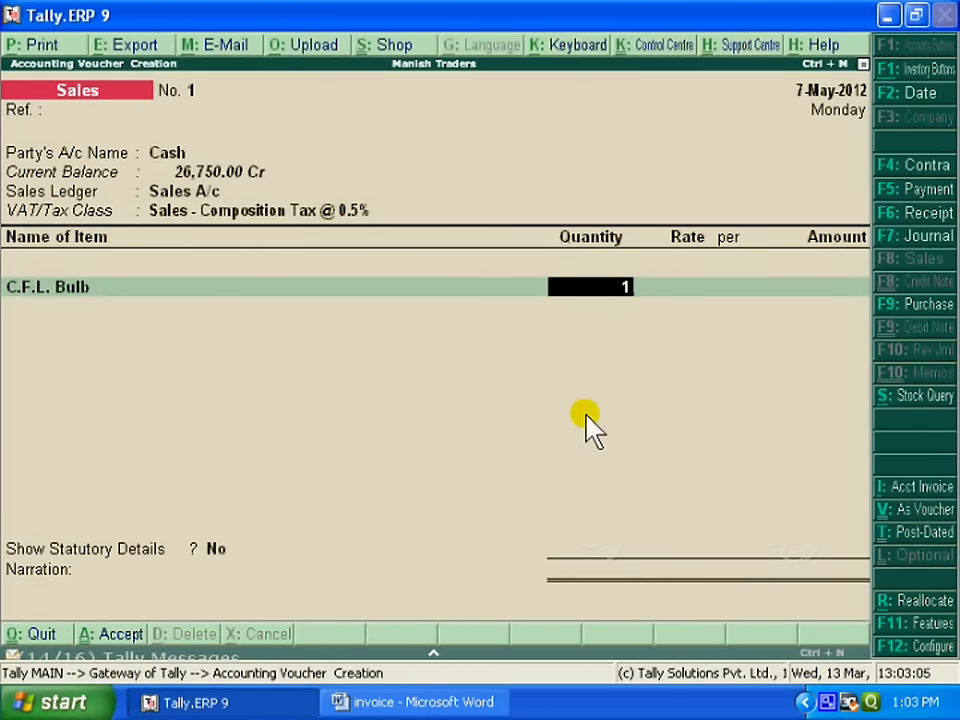
{"action": "type", "text": "00"}
{"action": "key", "text": "Return"}
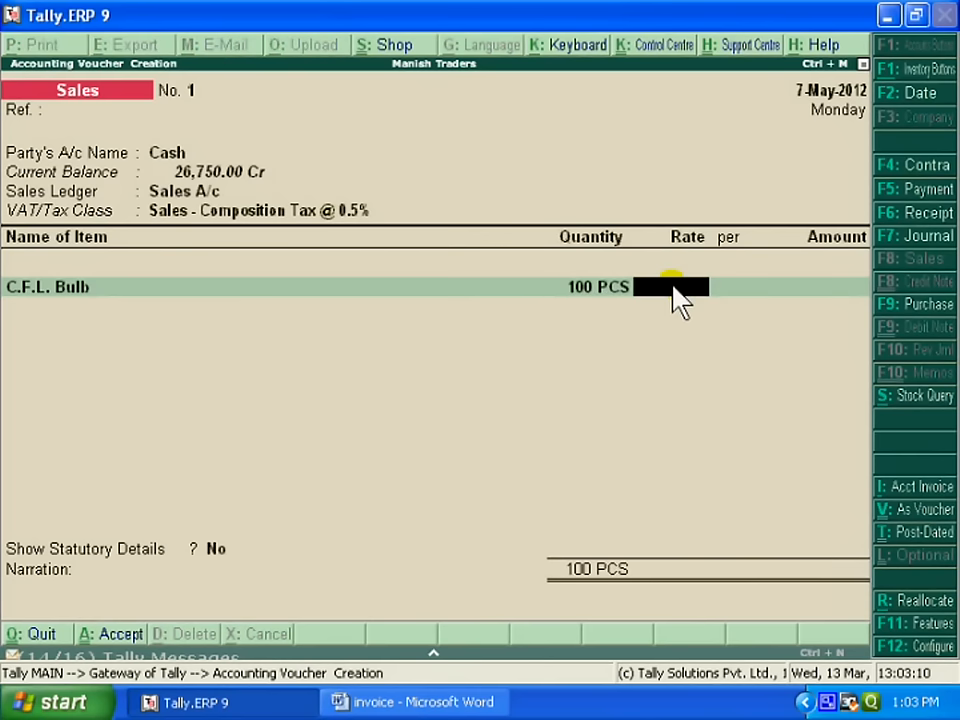
{"action": "type", "text": "120"}
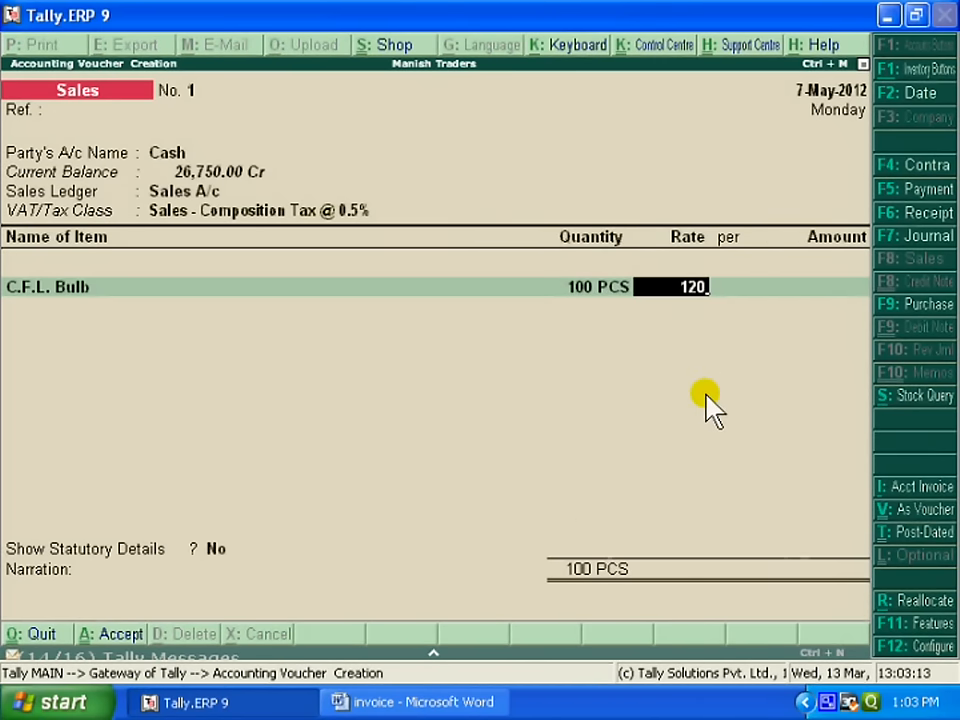
{"action": "key", "text": "Return"}
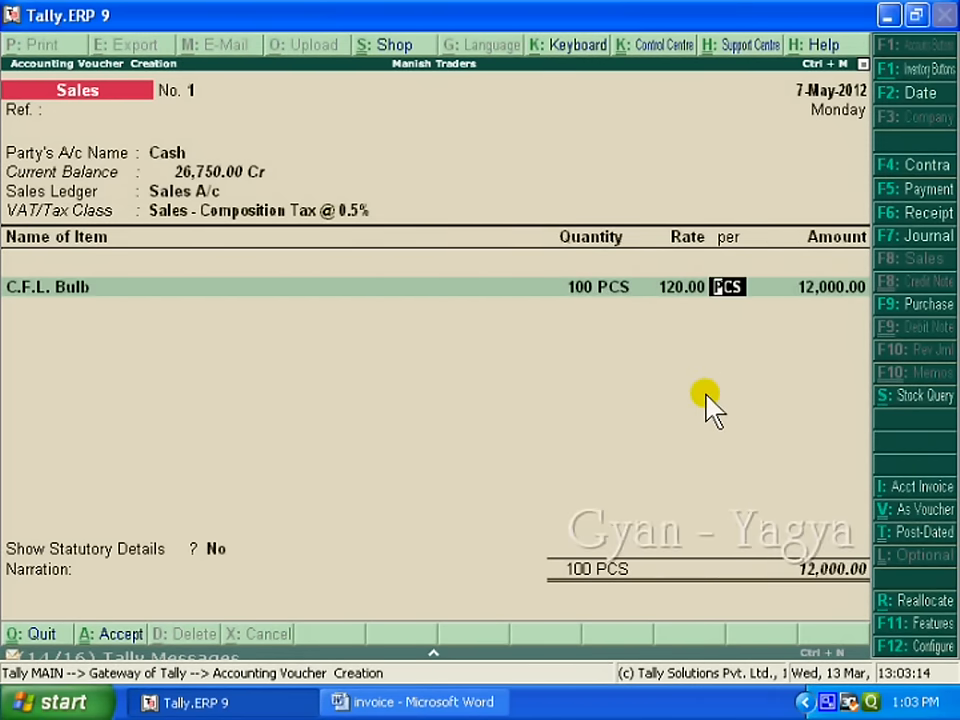
{"action": "key", "text": "Return"}
{"action": "key", "text": "Return"}
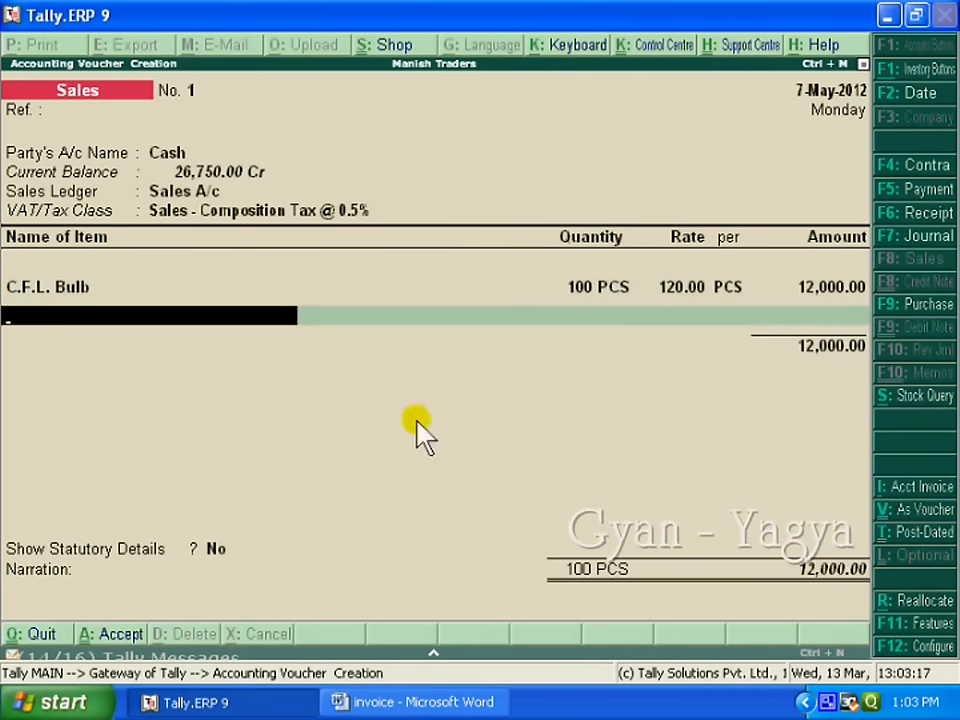
Step: Add 50 PCS of Tube Light at 45.00 and close the item list
{"action": "type", "text": "T"}
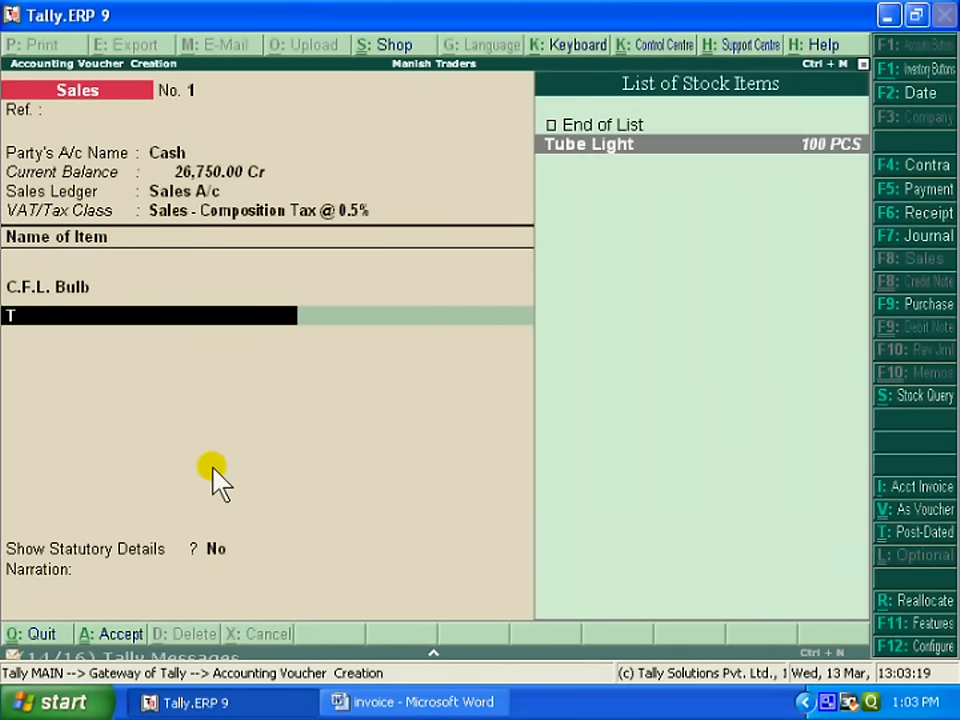
{"action": "key", "text": "Return"}
{"action": "type", "text": "50"}
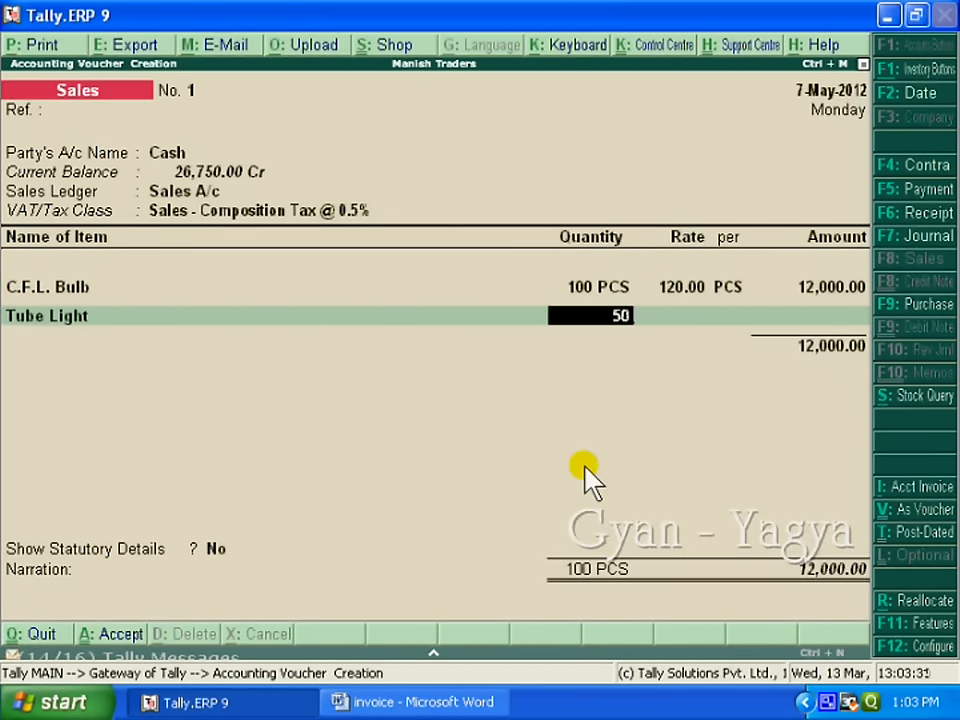
{"action": "key", "text": "Return"}
{"action": "type", "text": "45"}
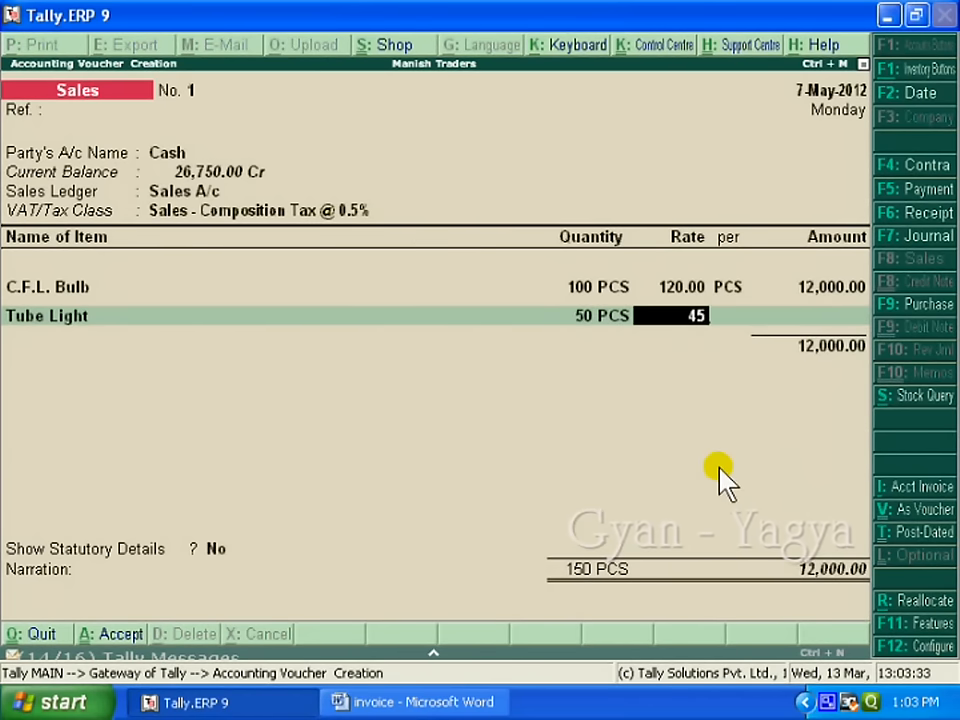
{"action": "key", "text": "Return"}
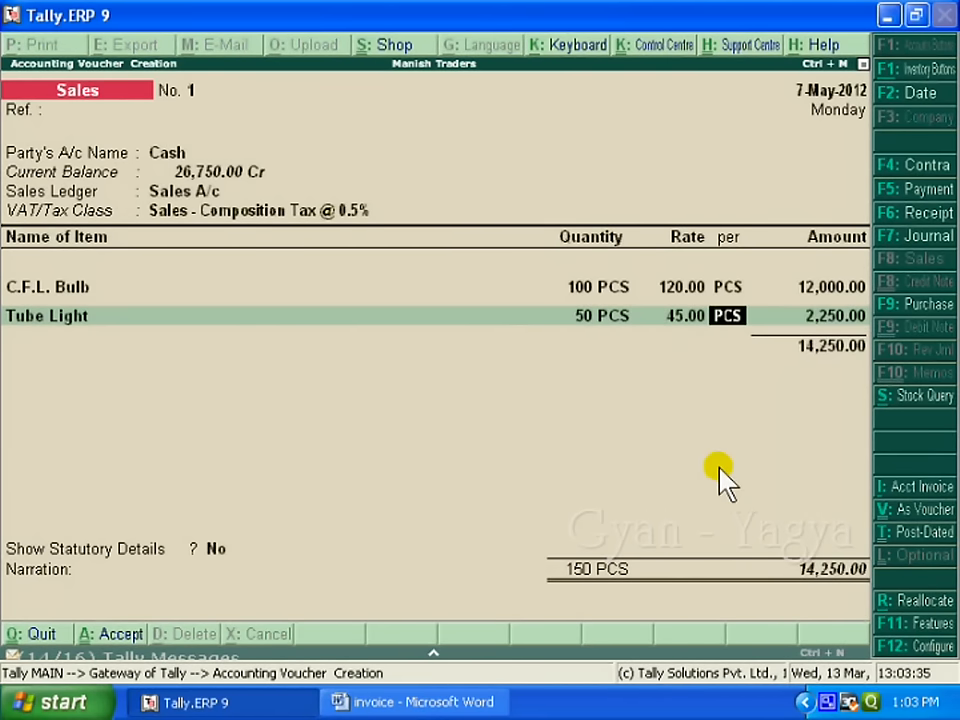
{"action": "key", "text": "Return"}
{"action": "key", "text": "Return"}
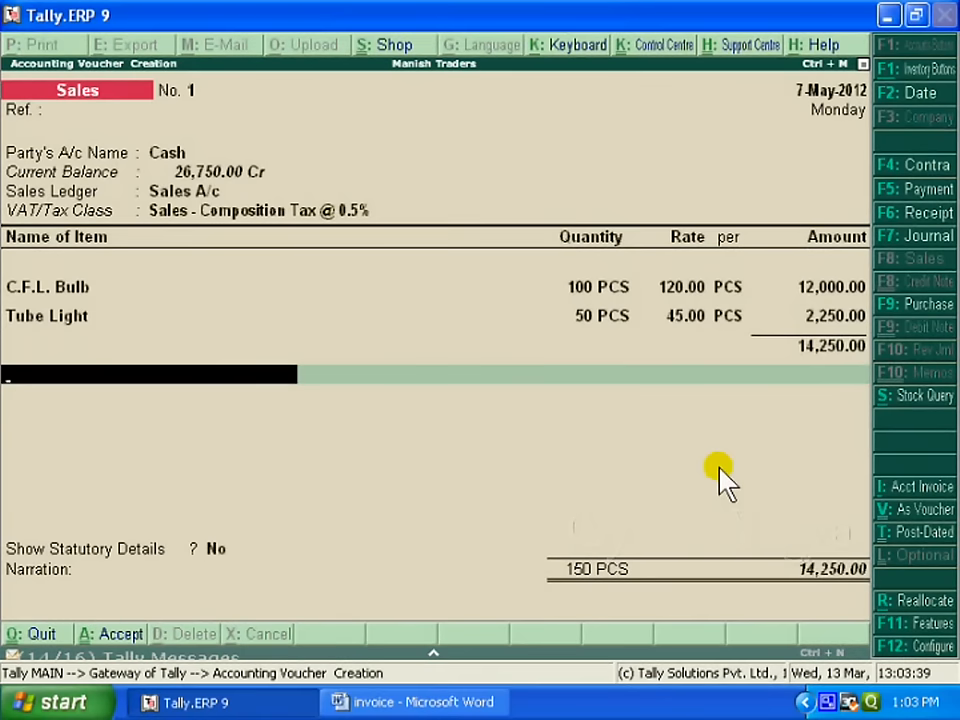
{"action": "key", "text": "Return"}
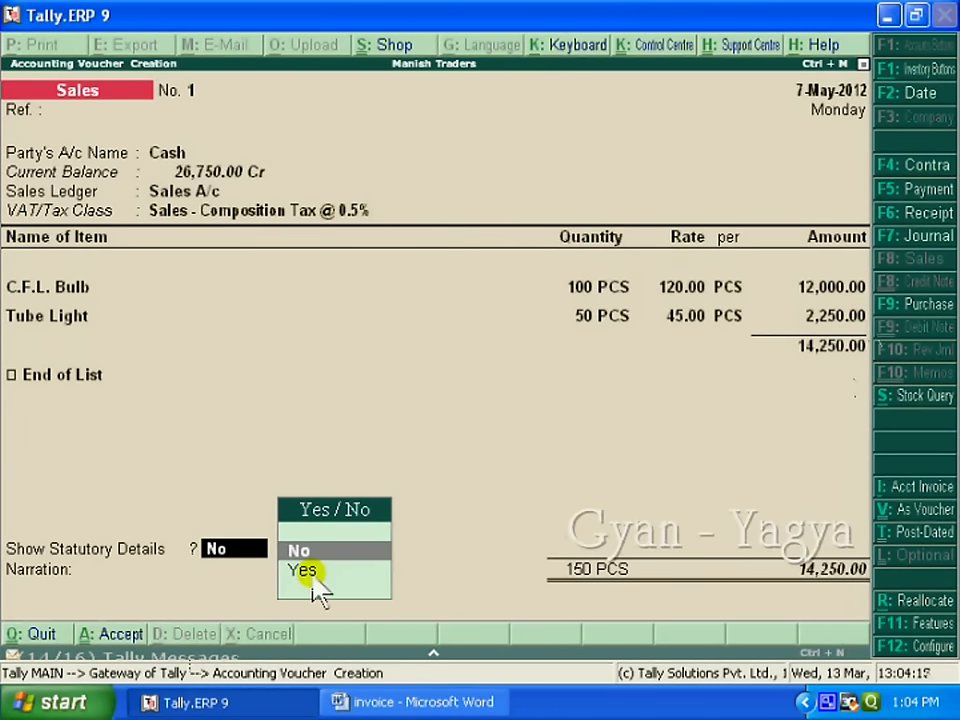
Step: Show statutory details with Composition Tax 71.25 on the 14,250.00 assessable value
{"action": "left_click", "coordinate": [311, 574]}
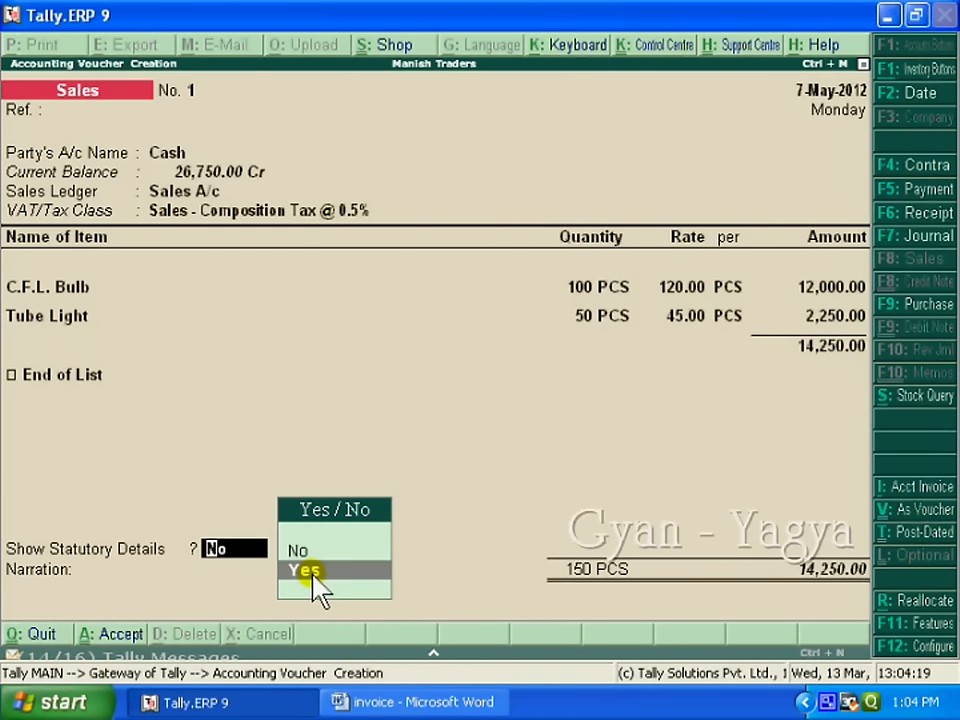
{"action": "left_click", "coordinate": [311, 574]}
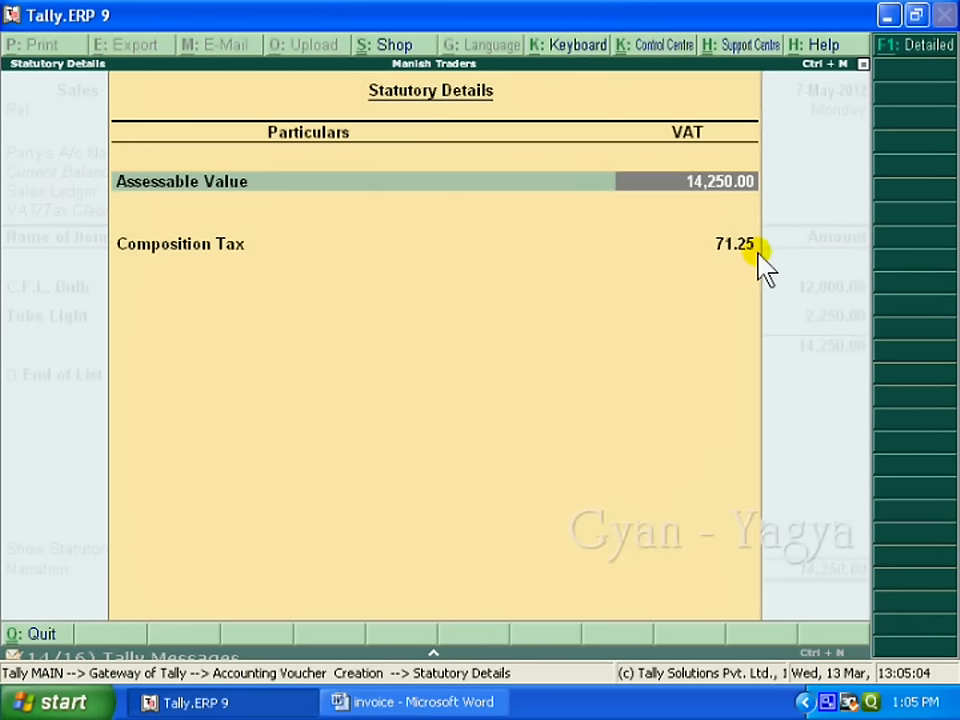
{"action": "key", "text": "Return"}
{"action": "key", "text": "Return"}
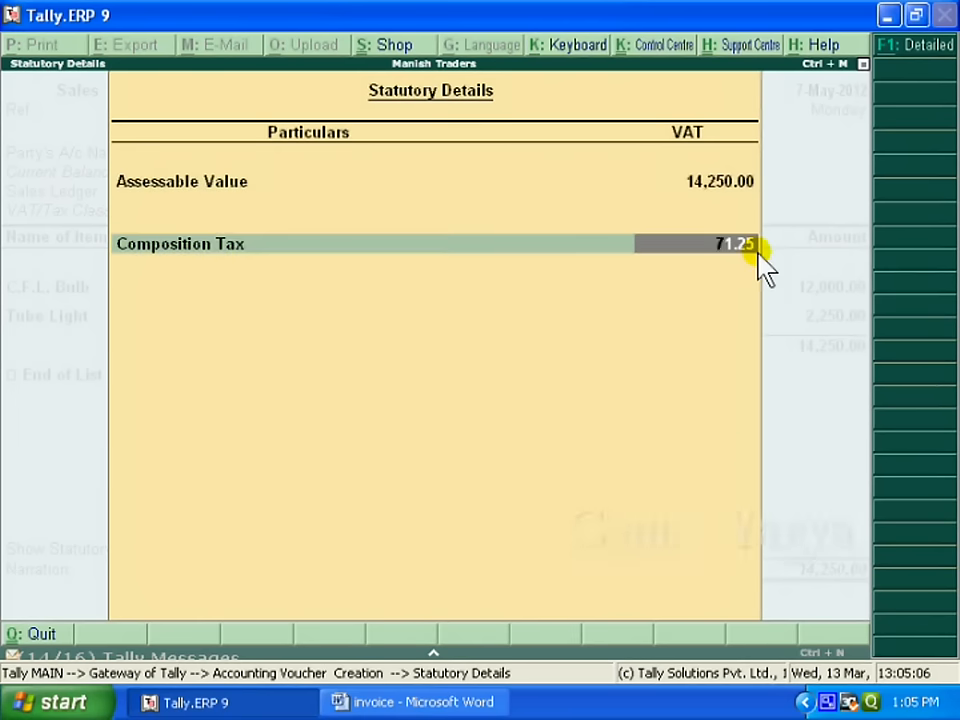
{"action": "key", "text": "Return"}
{"action": "key", "text": "Return"}
Step: Add the narration 'goods sold for cash' and save the sales voucher
{"action": "type", "text": "goods sold for"}
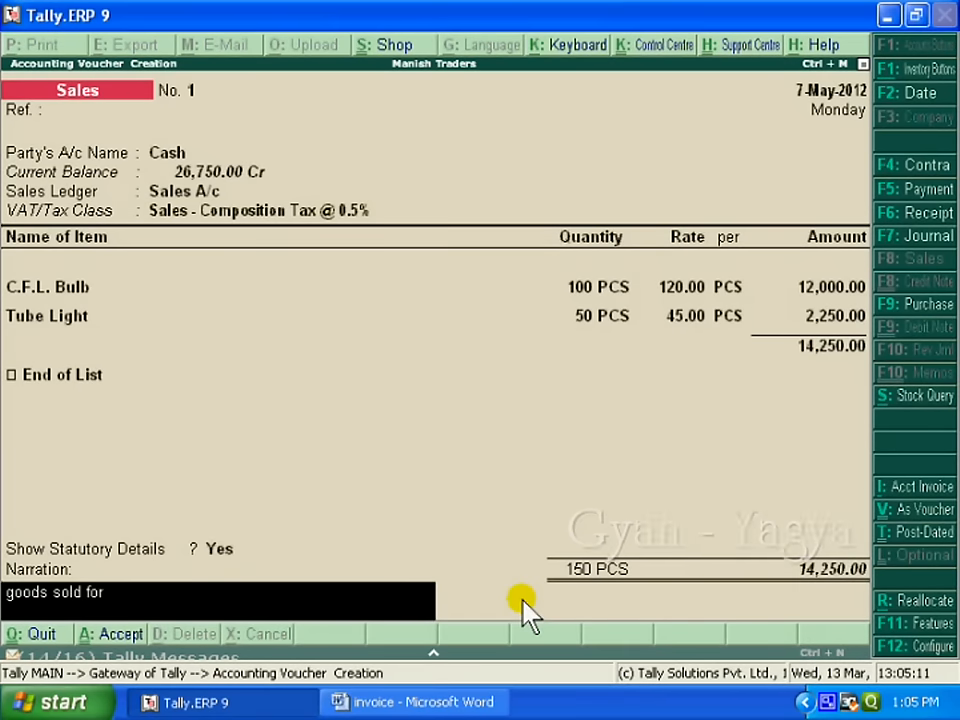
{"action": "type", "text": " cash"}
{"action": "key", "text": "BackSpace"}
{"action": "type", "text": "sh"}
{"action": "key", "text": "Return"}
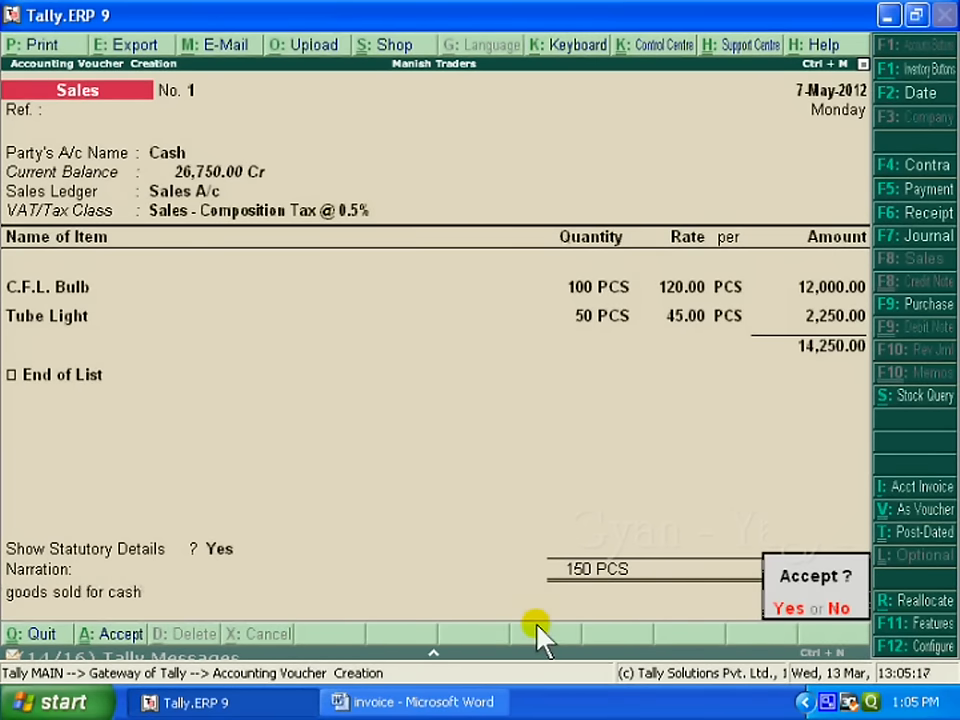
{"action": "key", "text": "y"}
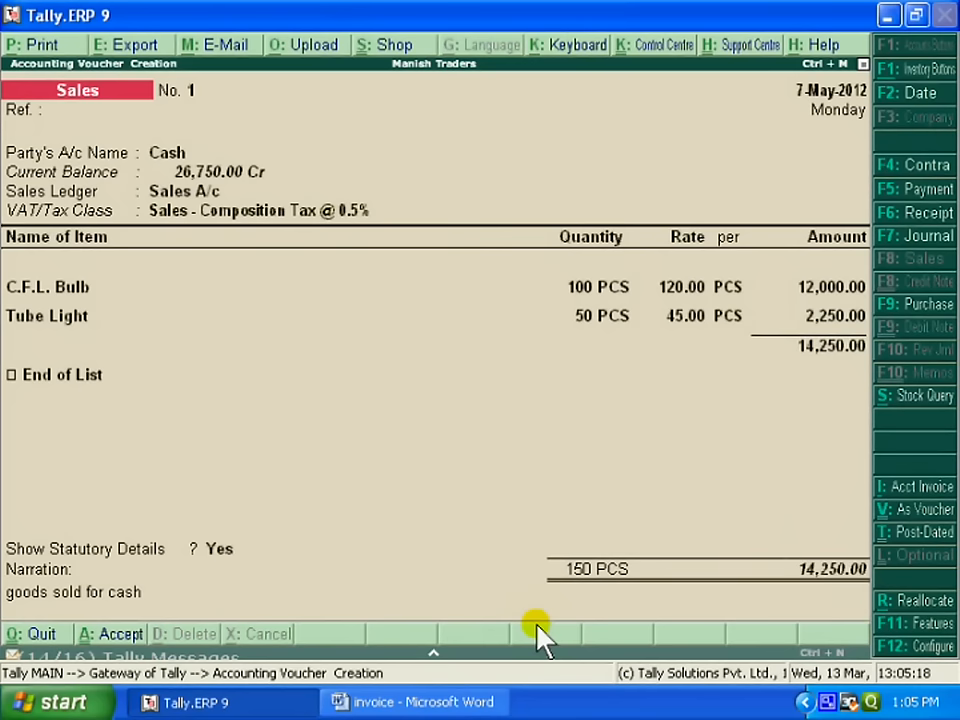